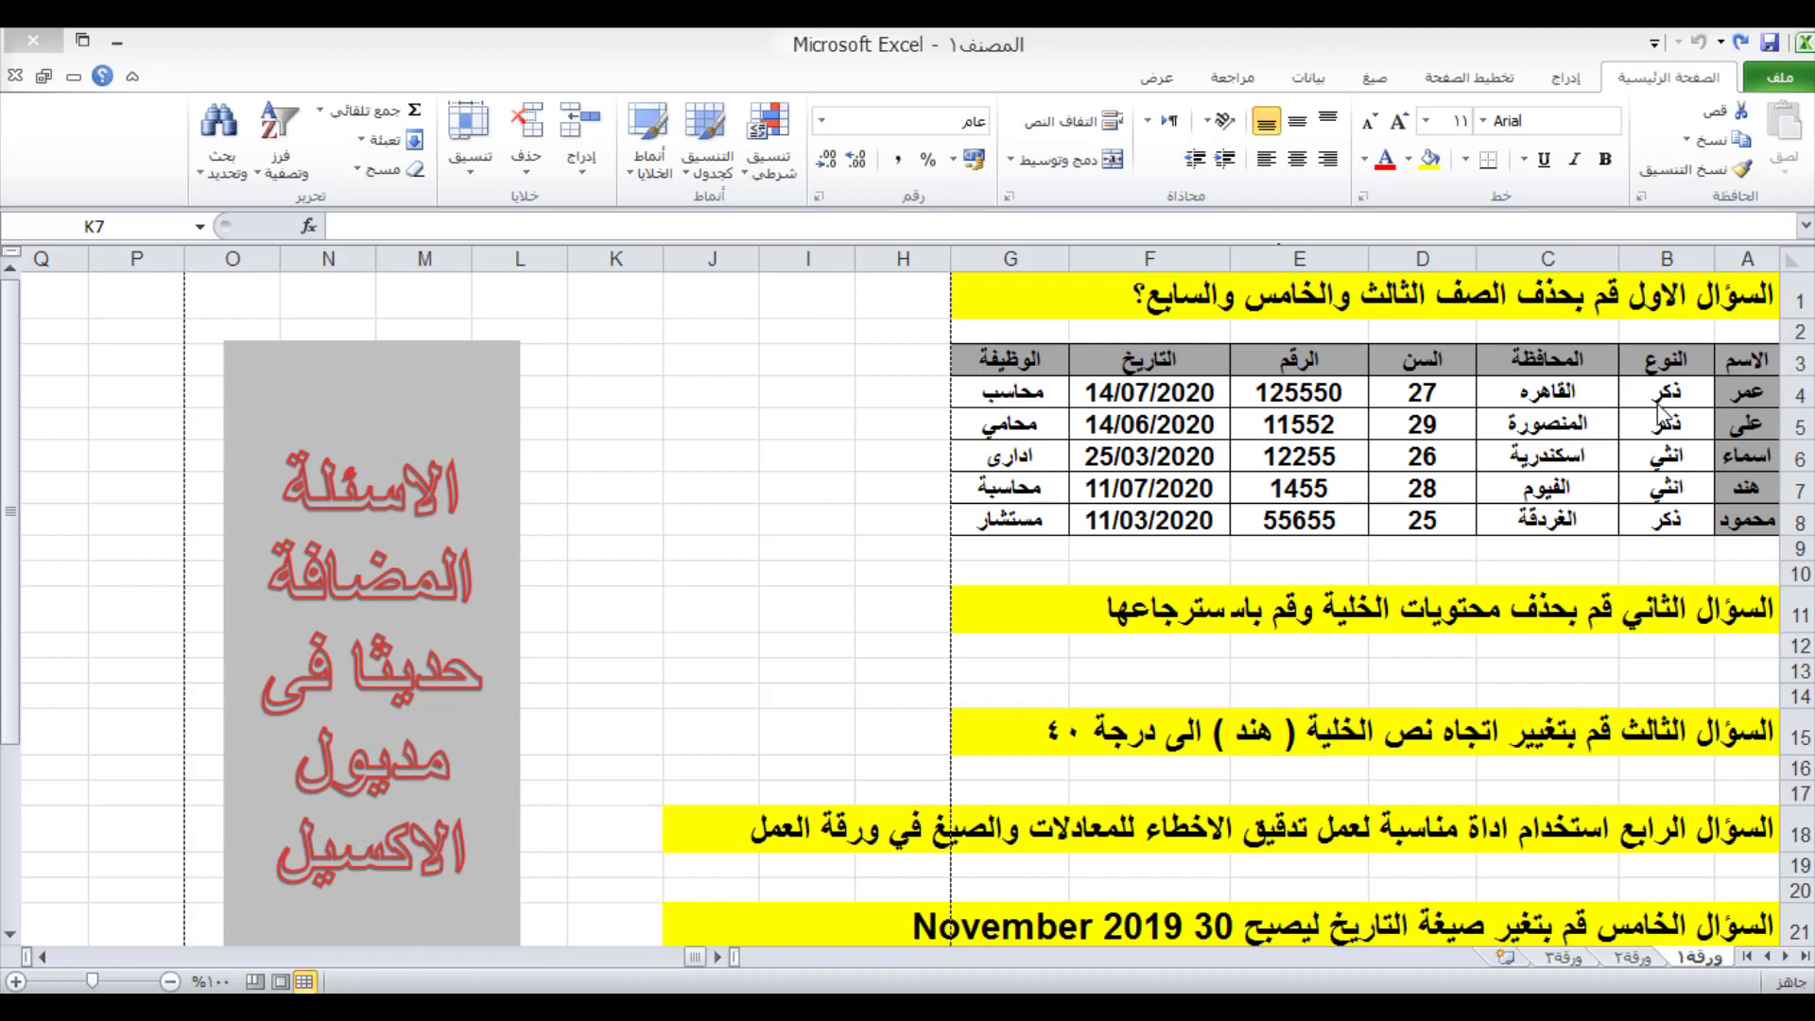
Delete rows 3, 5 and 7 from the worksheet together, and undo the deletion.
key("ctrl")
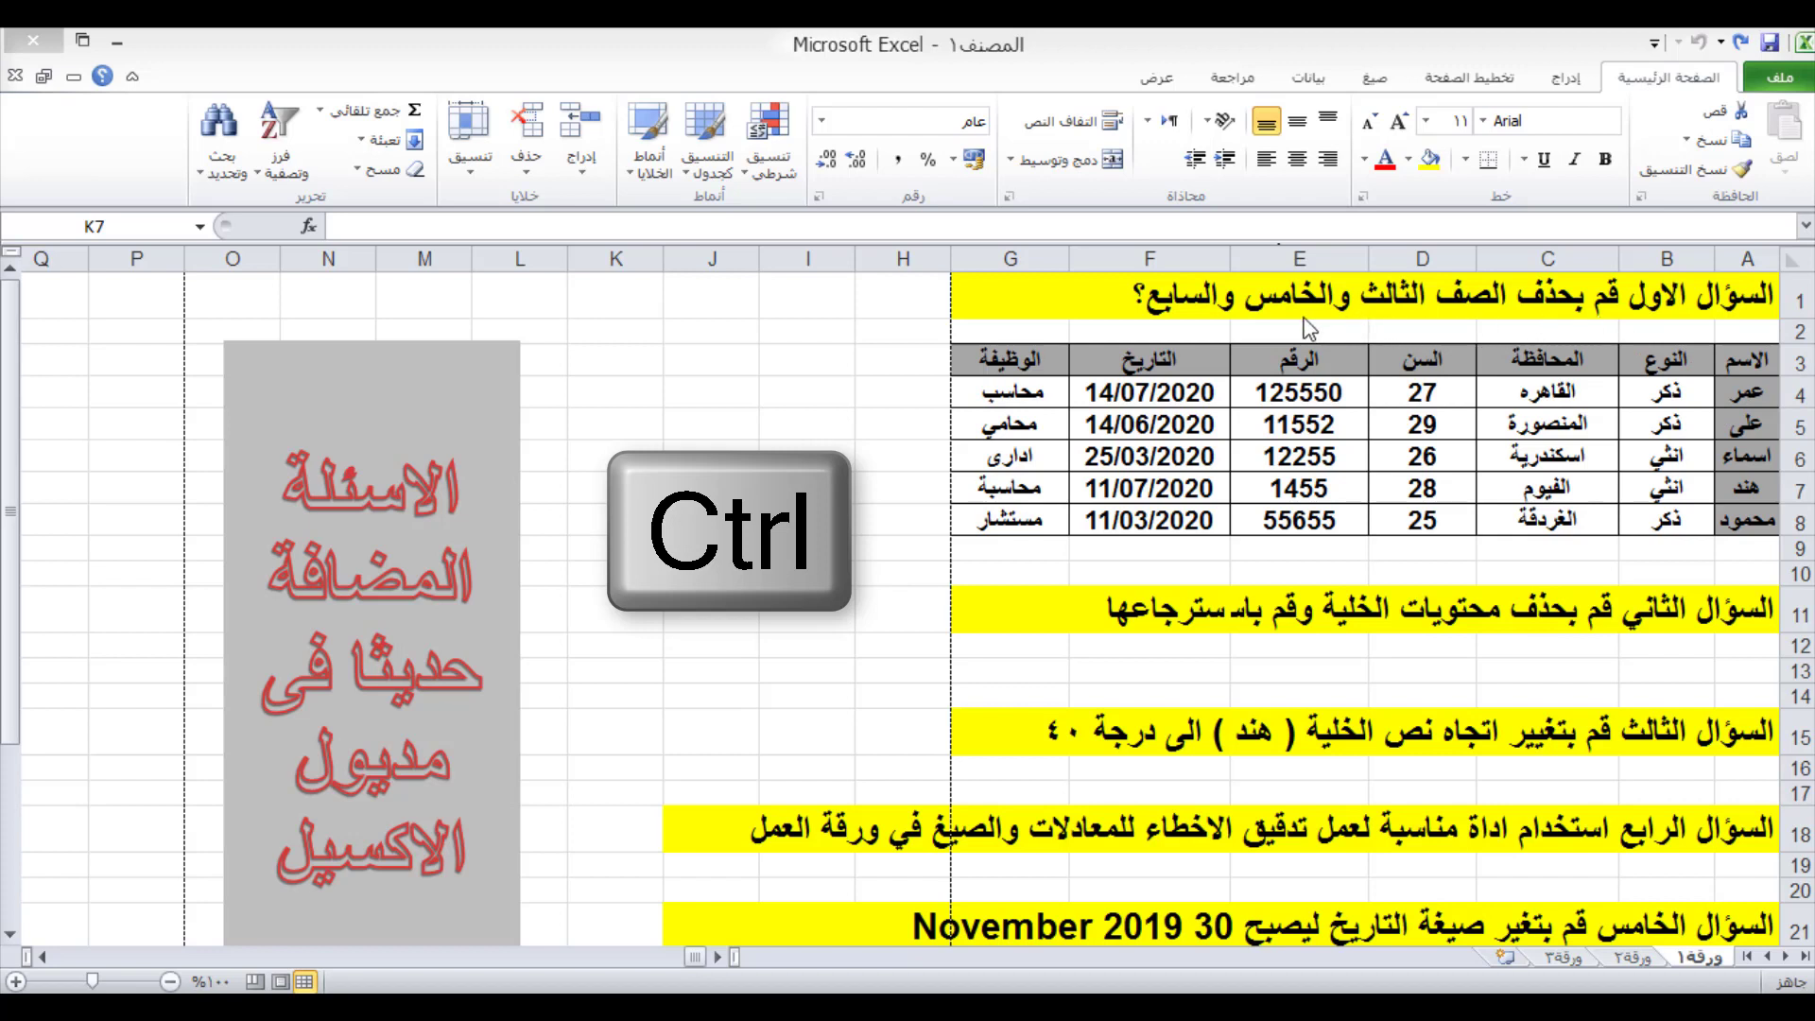
left_click(1794, 364)
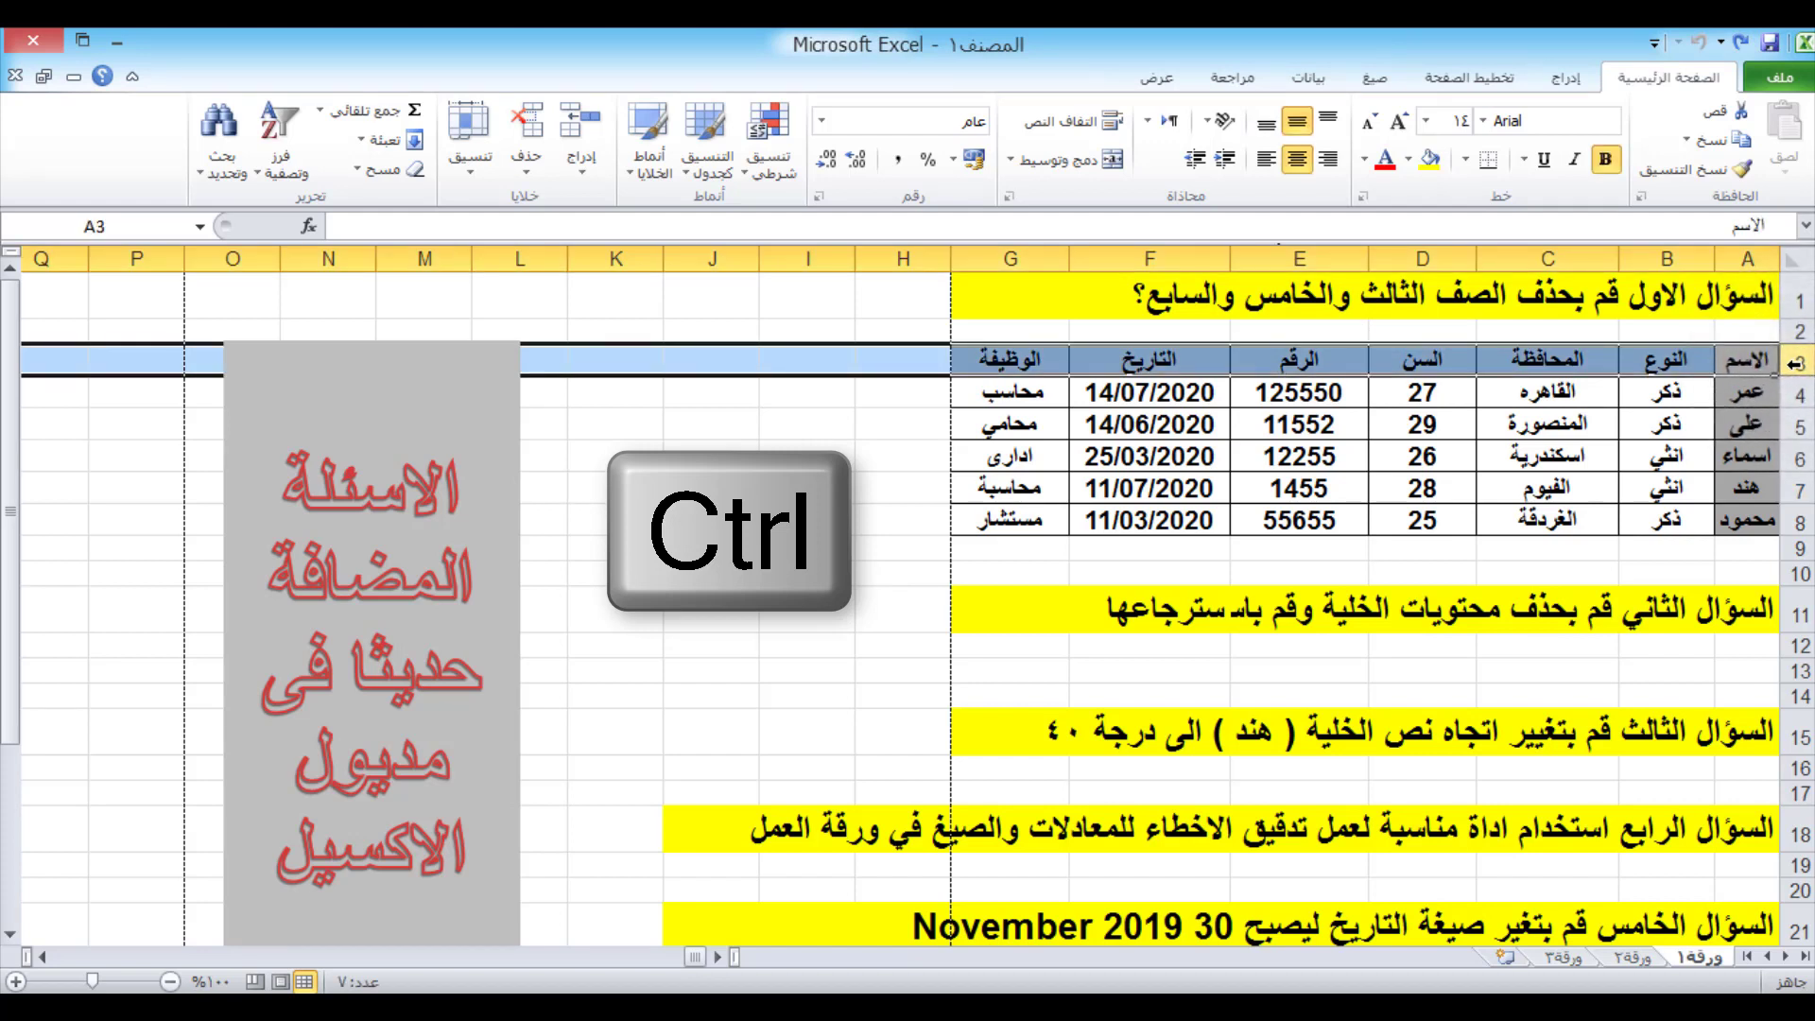
left_click(1799, 425, "ctrl")
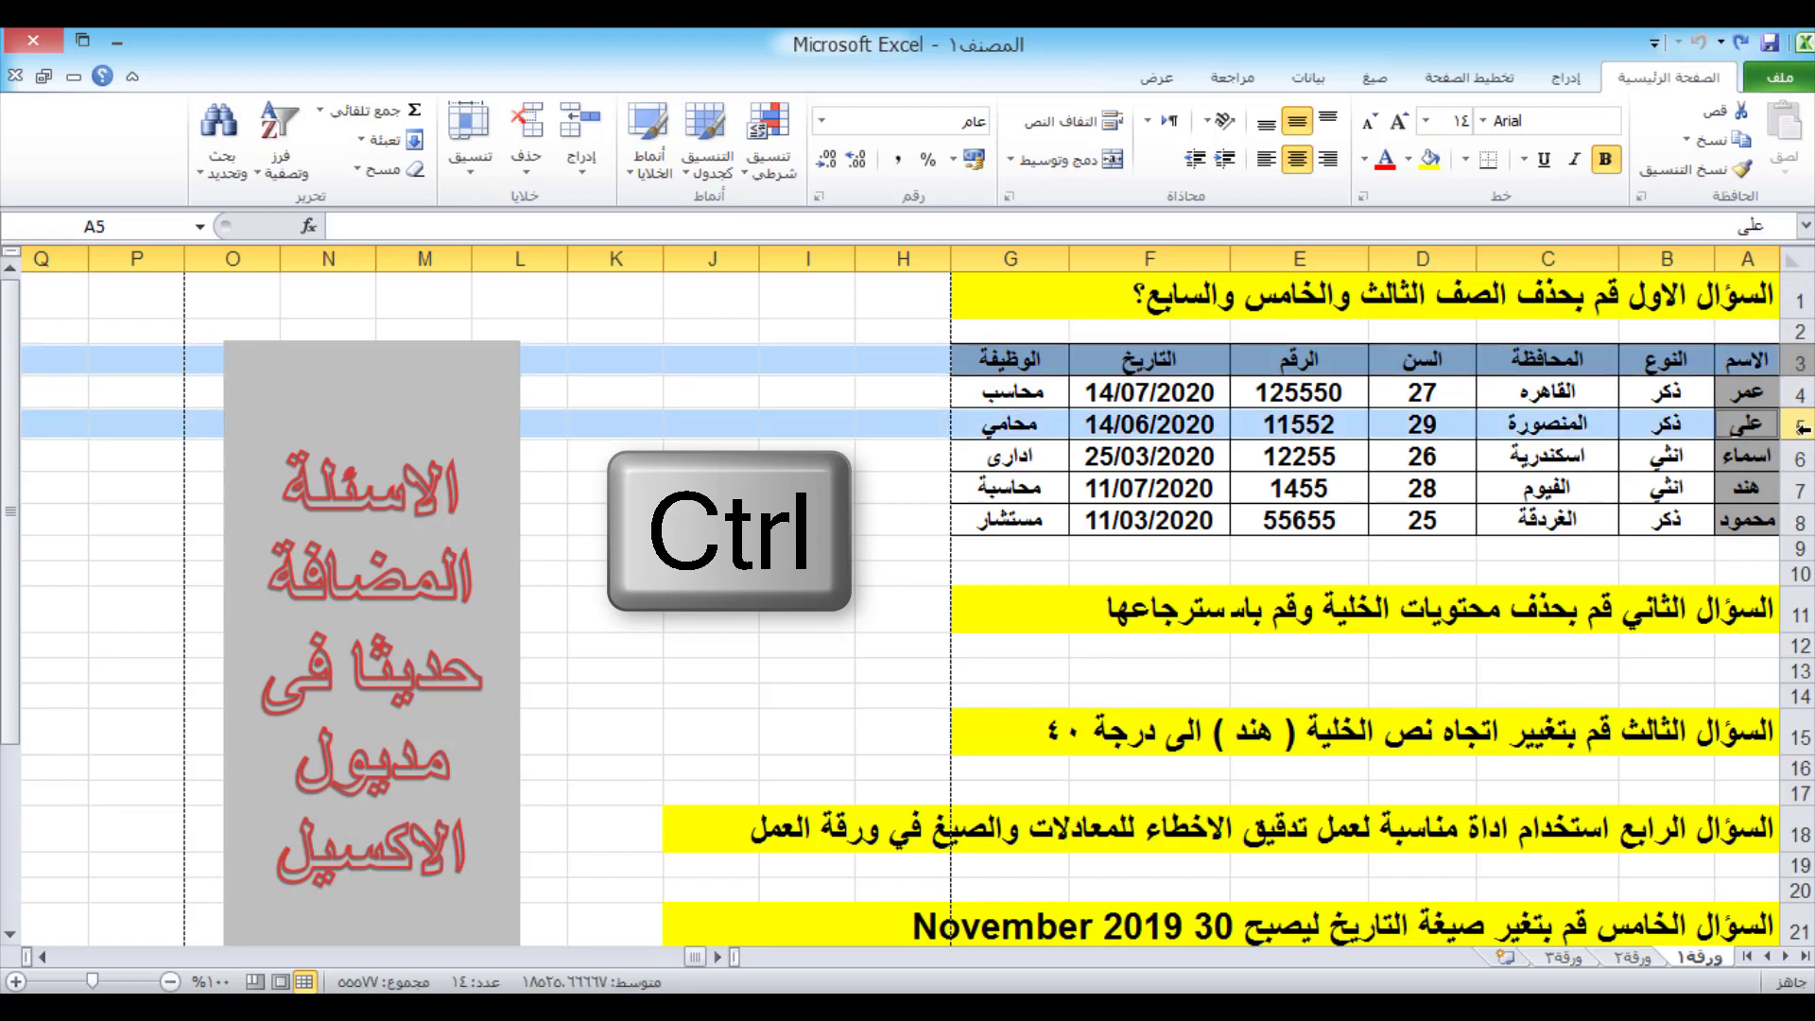
left_click(1799, 491, "ctrl")
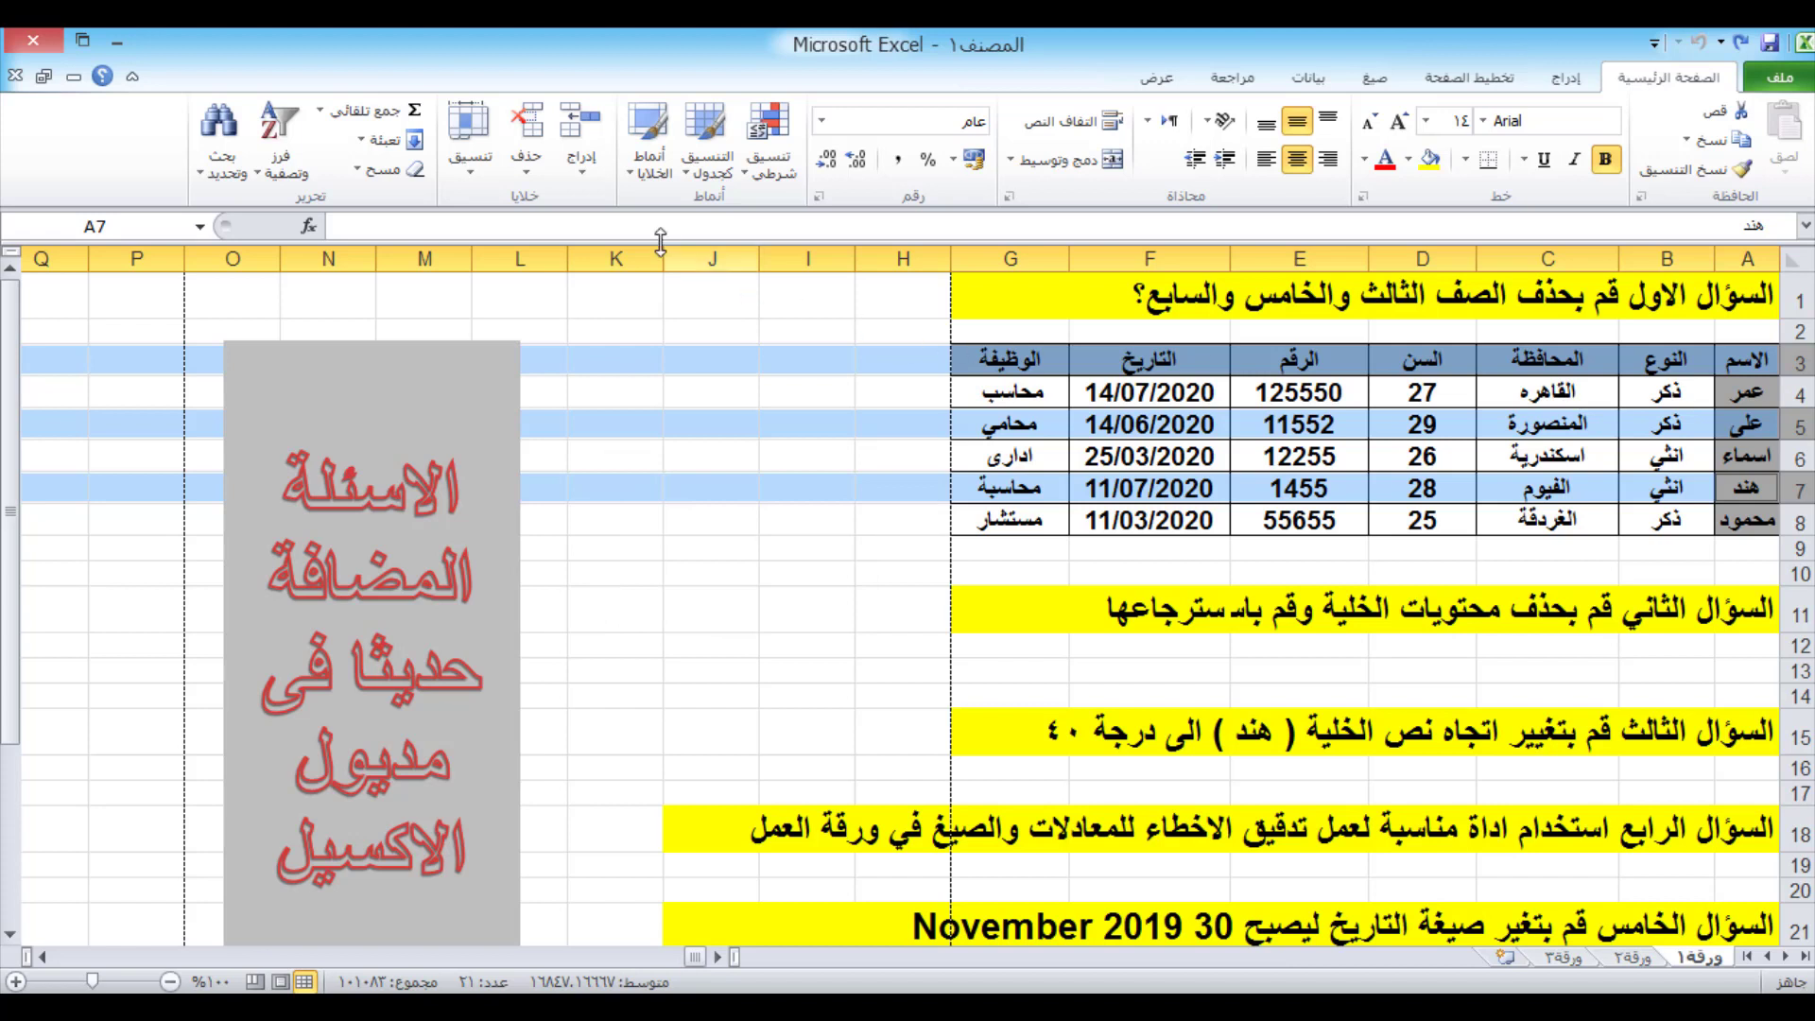
left_click(522, 170)
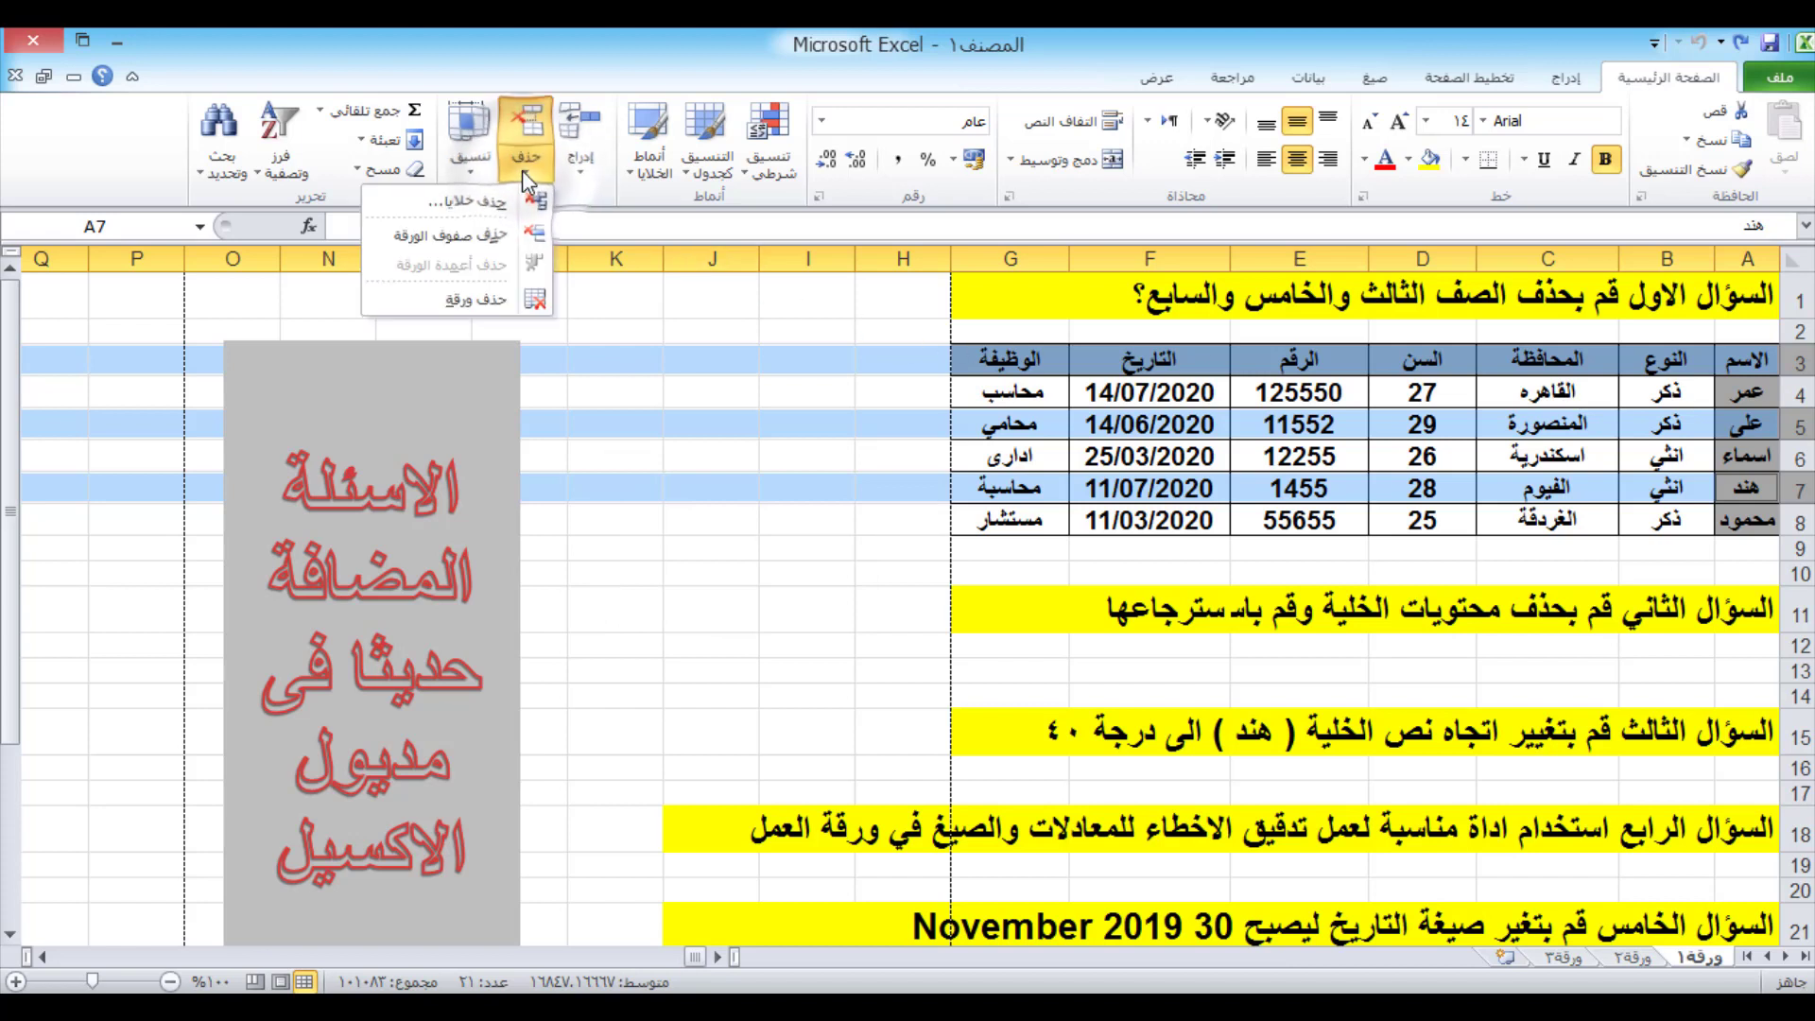
left_click(535, 242)
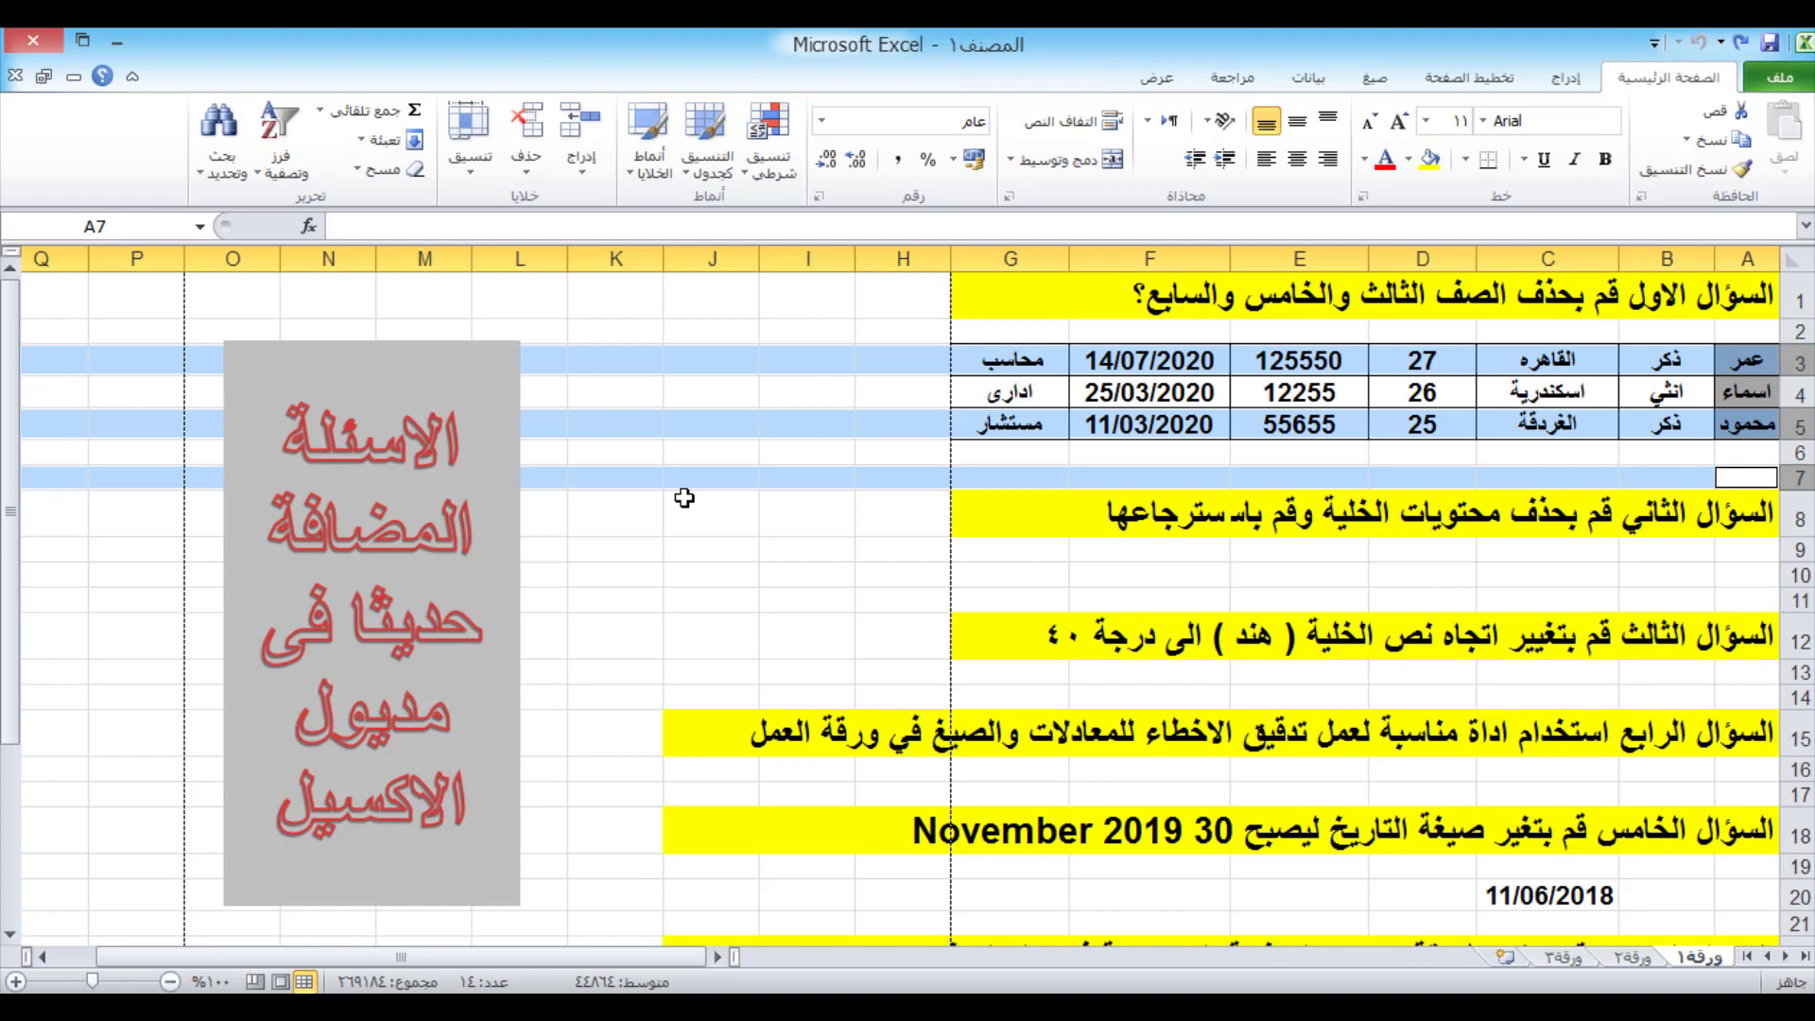
key("ctrl+z")
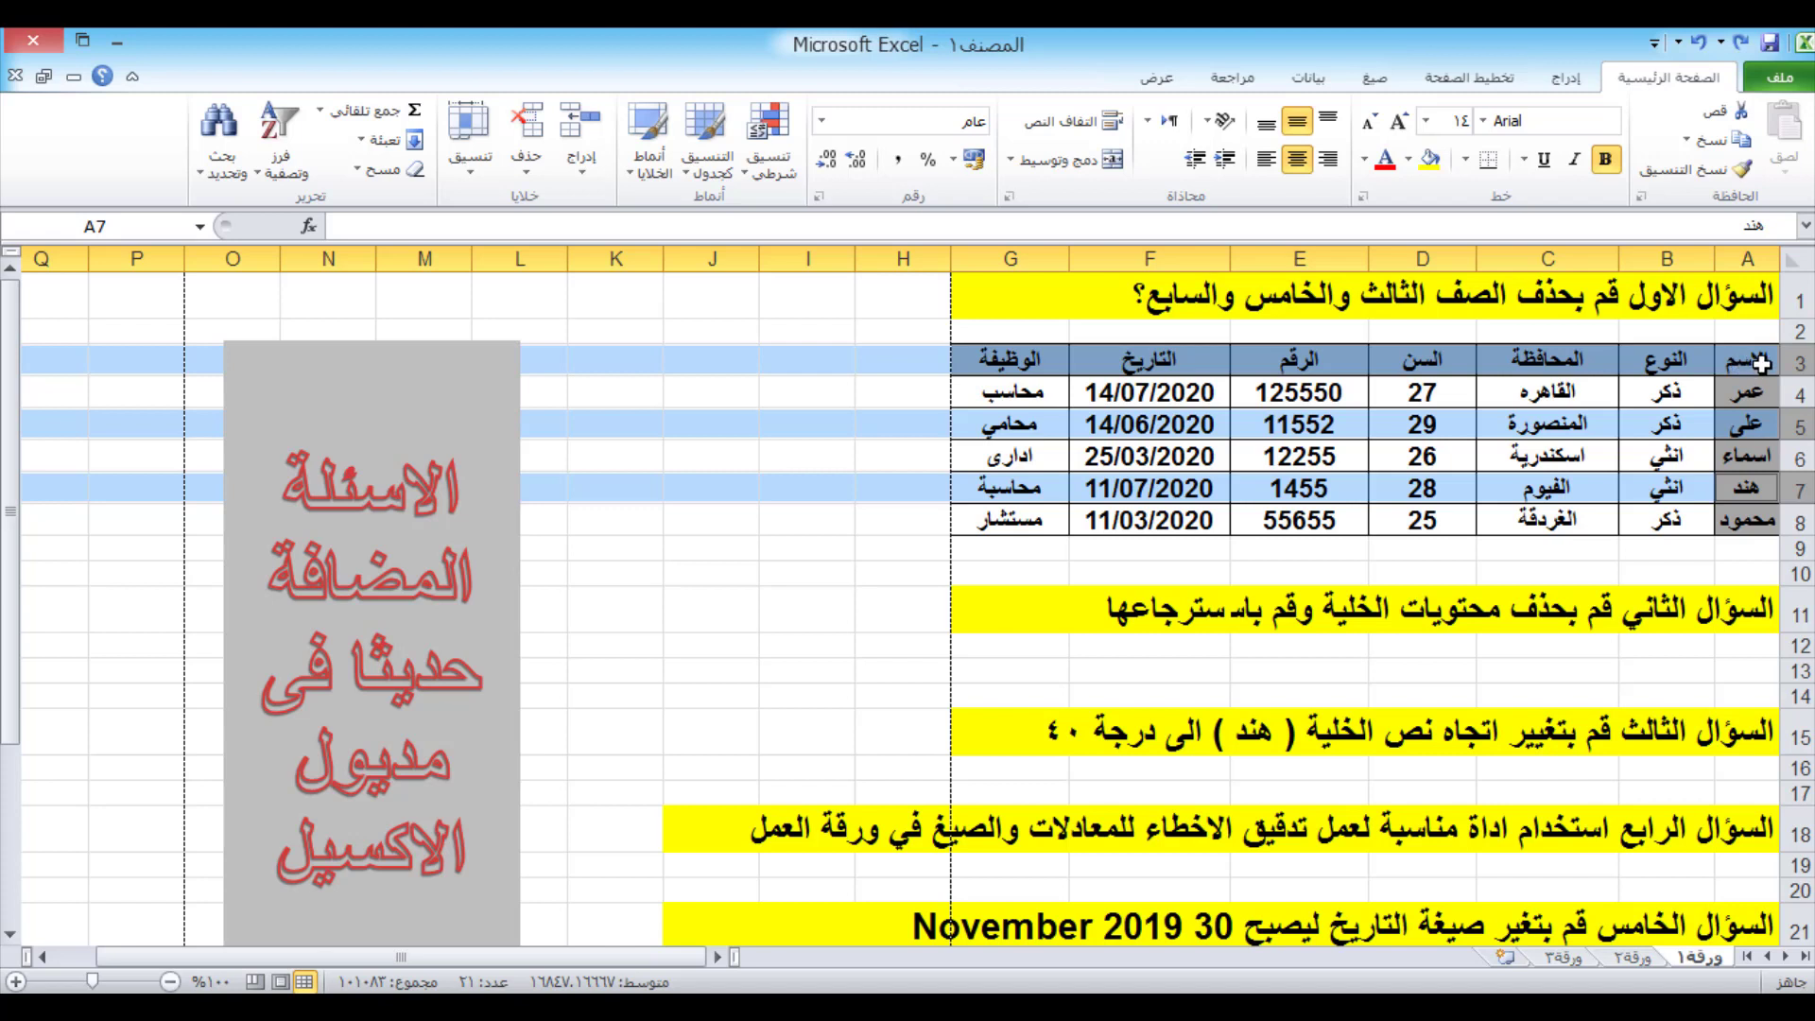
Clear the contents of the data table A3:G8, and undo the clearing to restore them.
left_click(1760, 364)
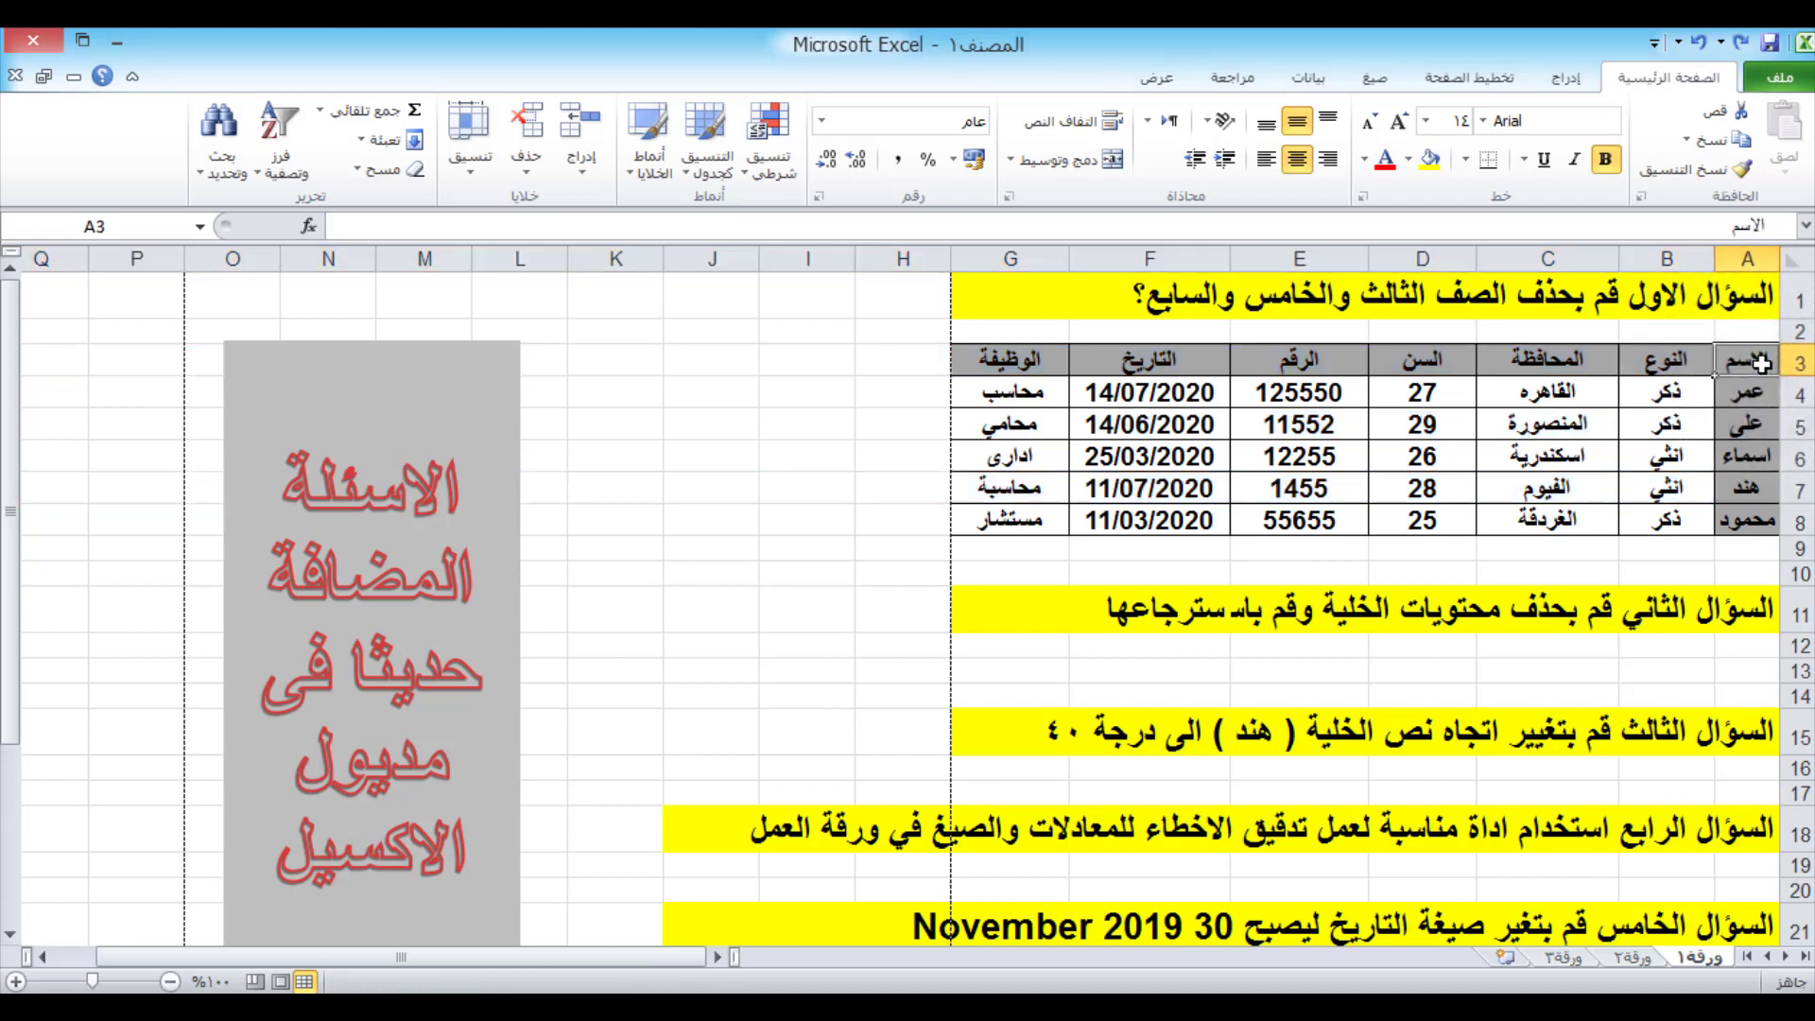
left_click_drag(1760, 364, 1041, 523)
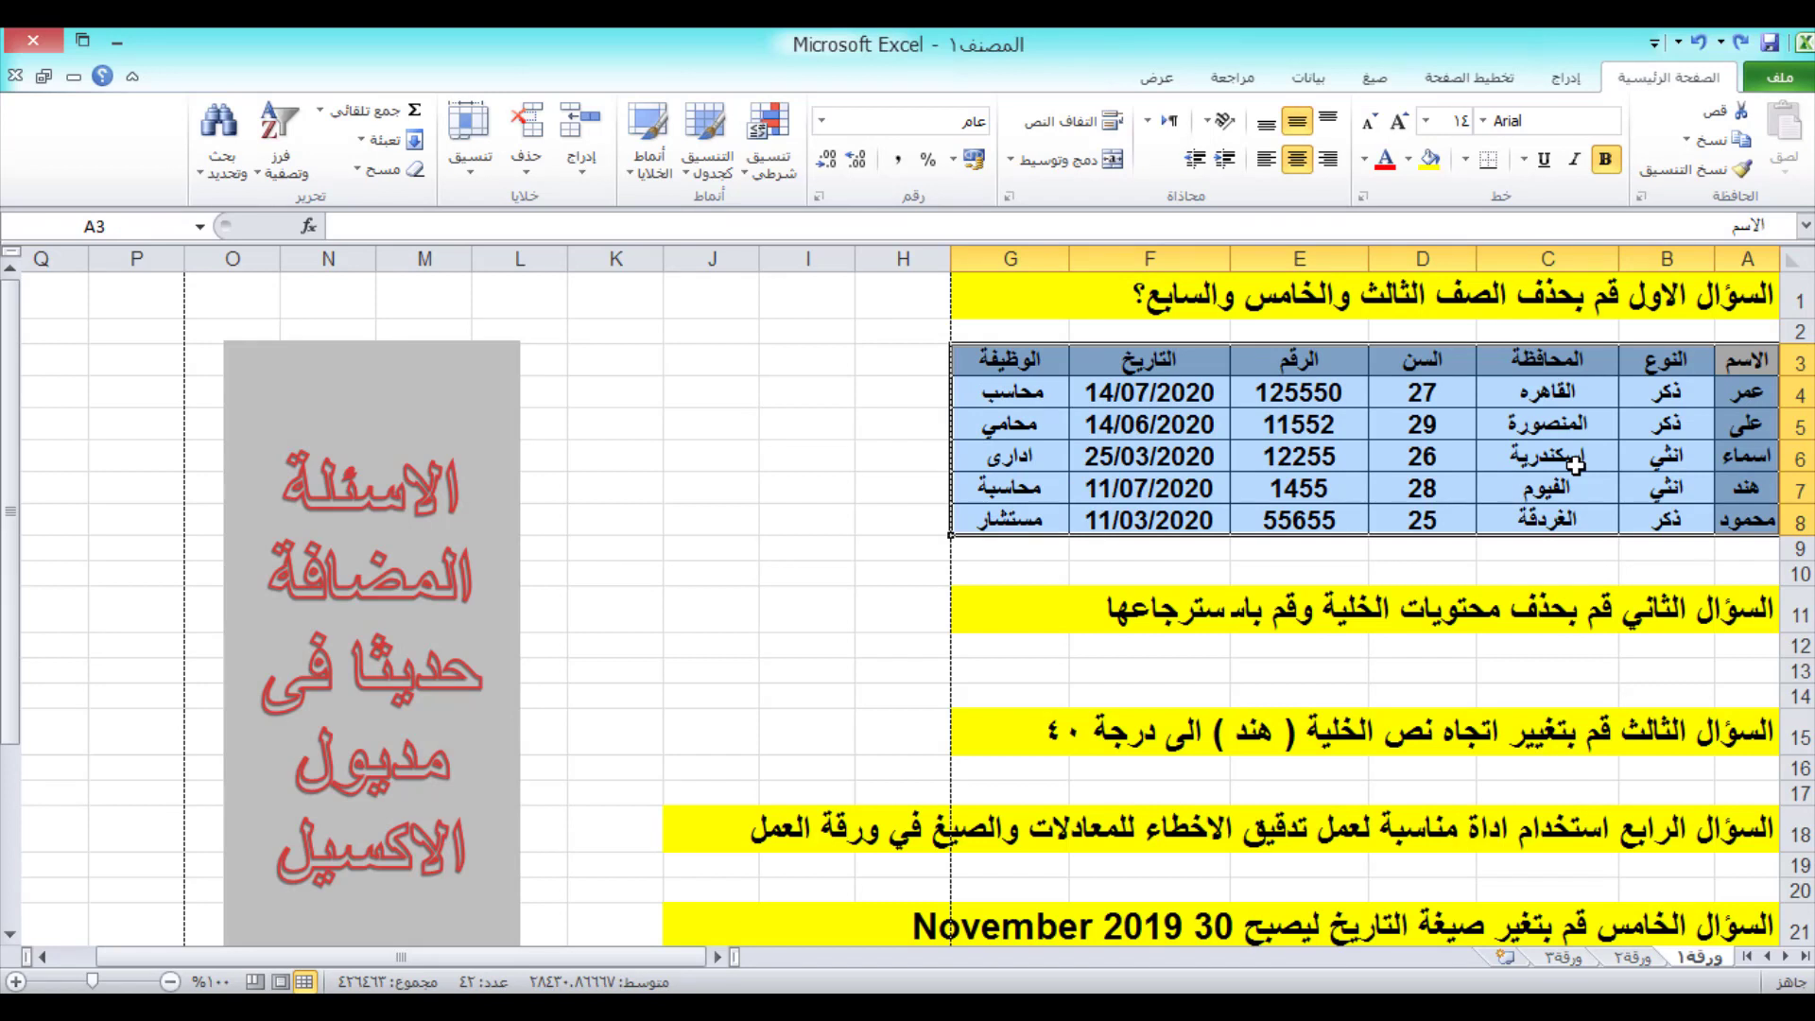
right_click(1663, 409)
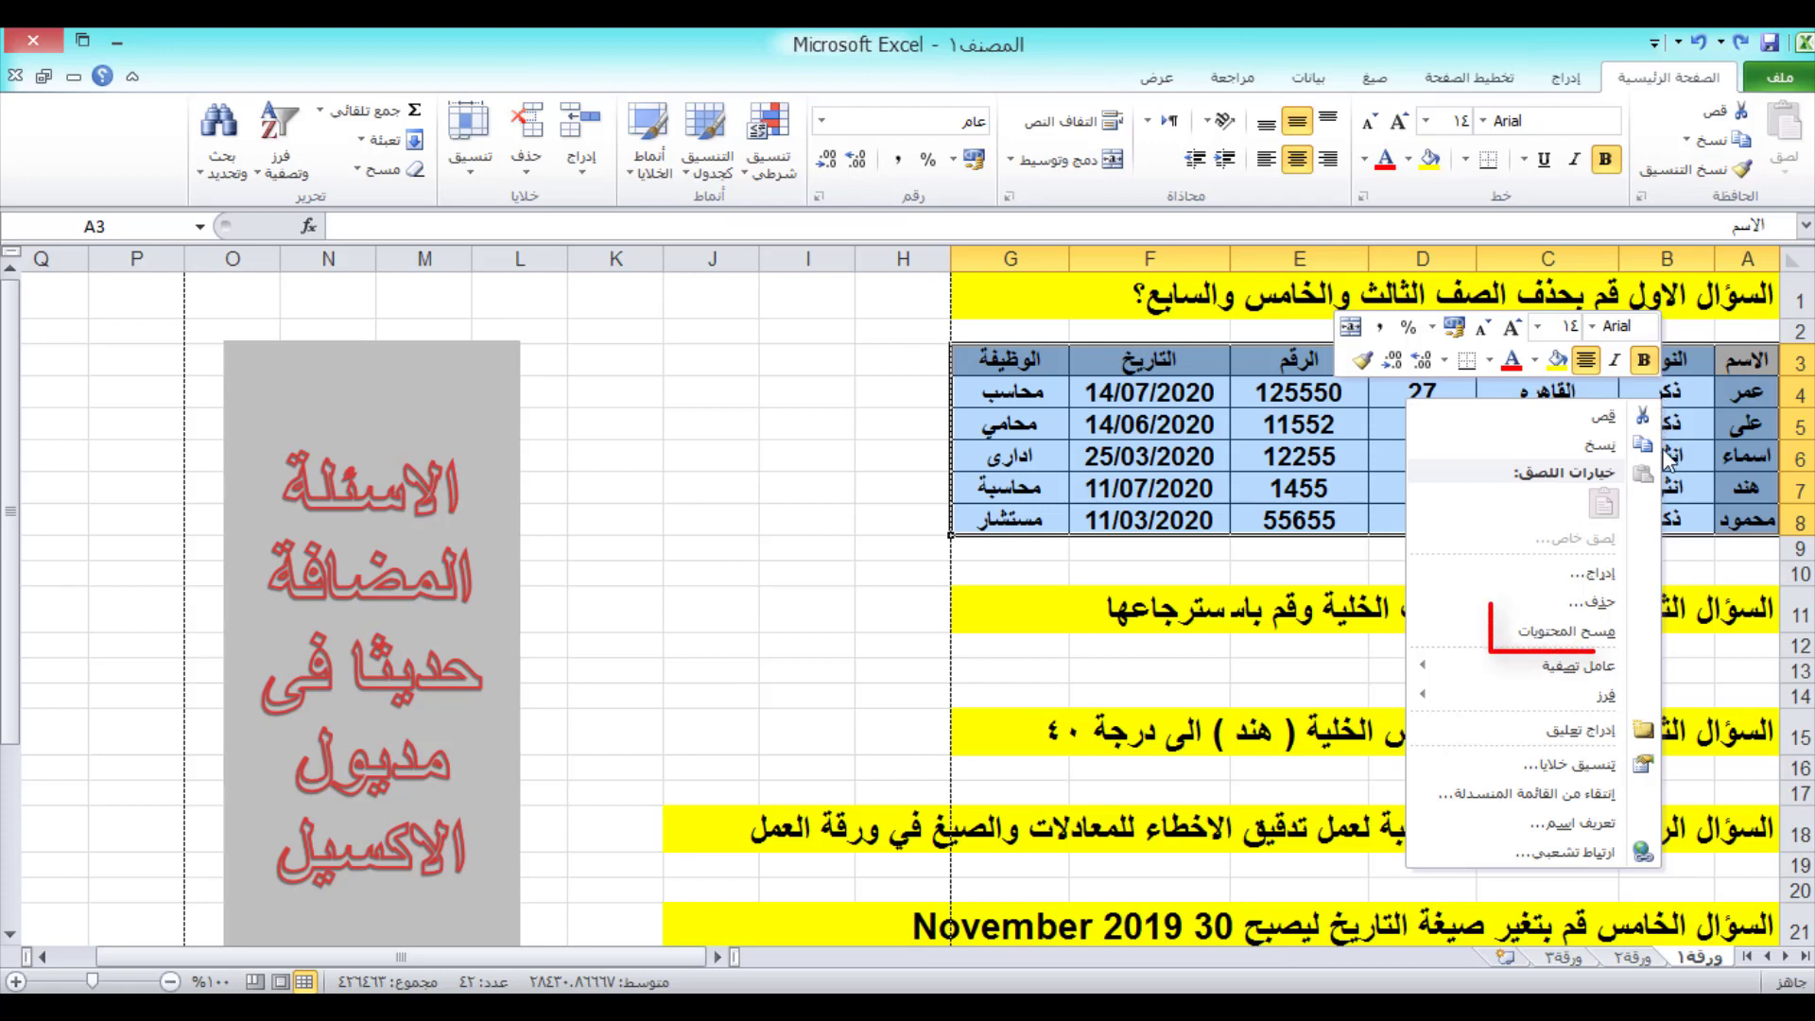
left_click(1610, 635)
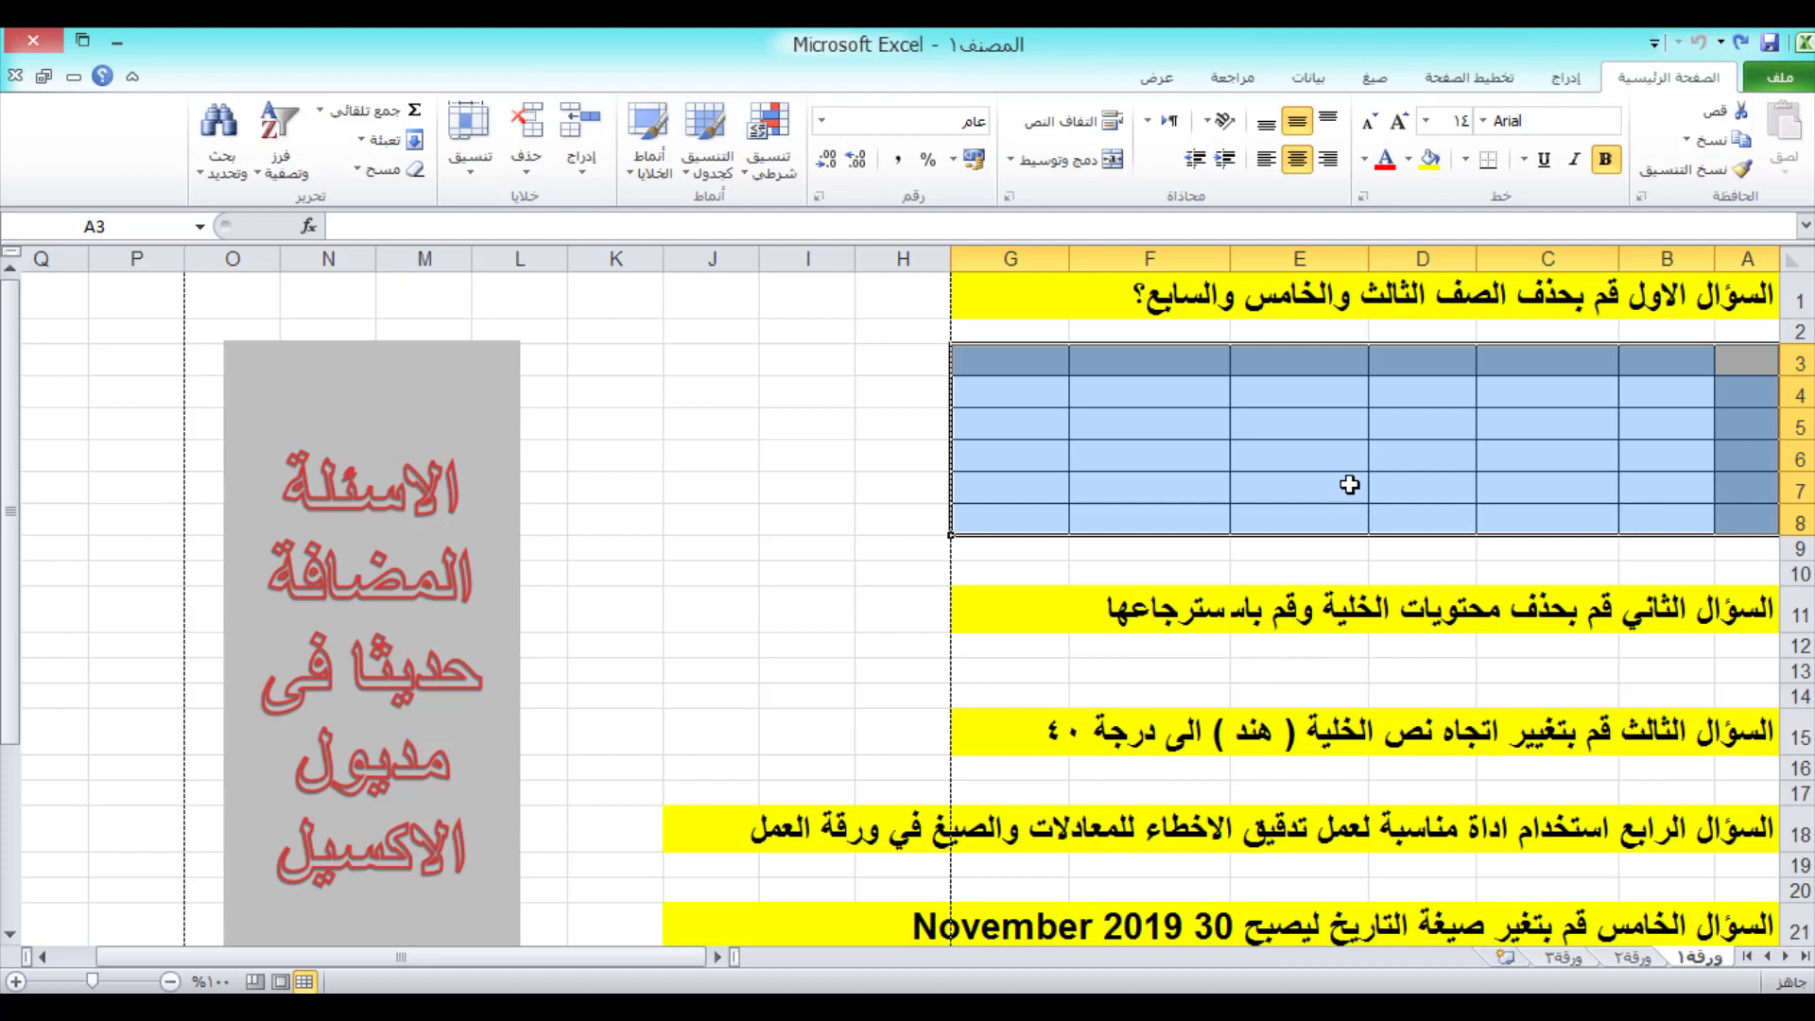
key("ctrl+z")
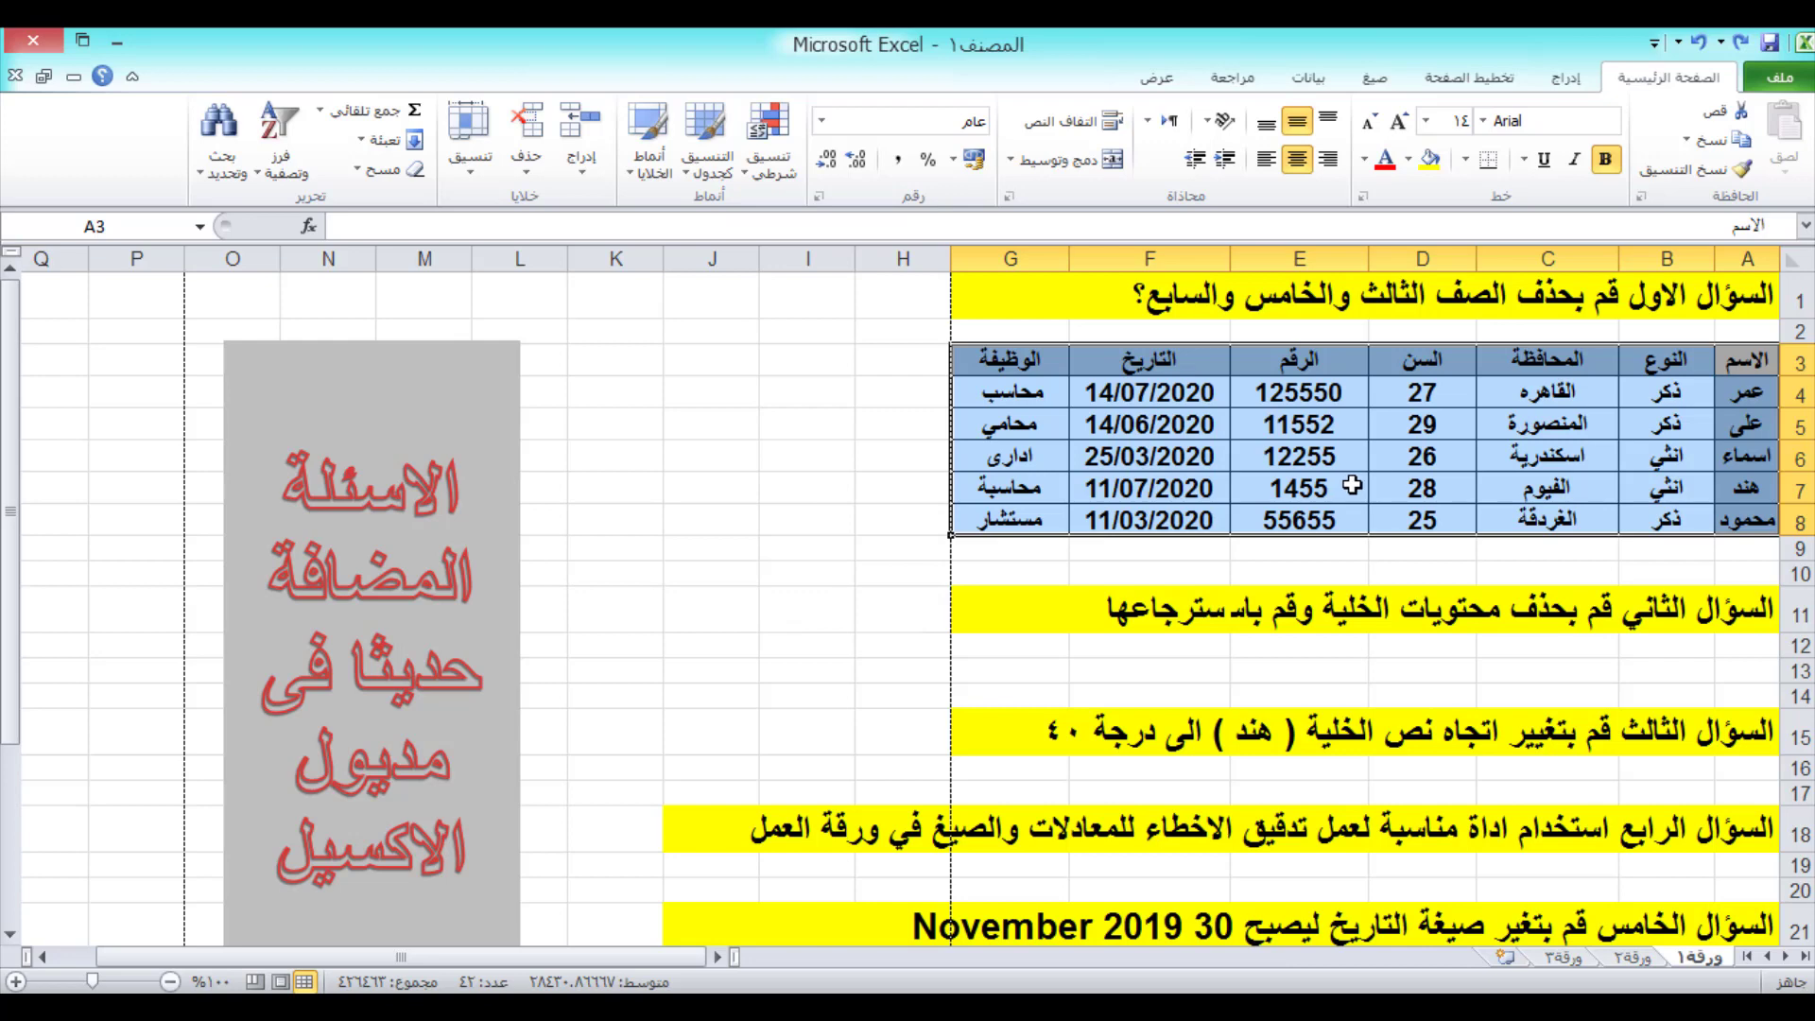
Set the text orientation of cell A7 (هند) to 40 degrees.
scroll(1389, 515, "down", 1)
scroll(1404, 529, "down", 1)
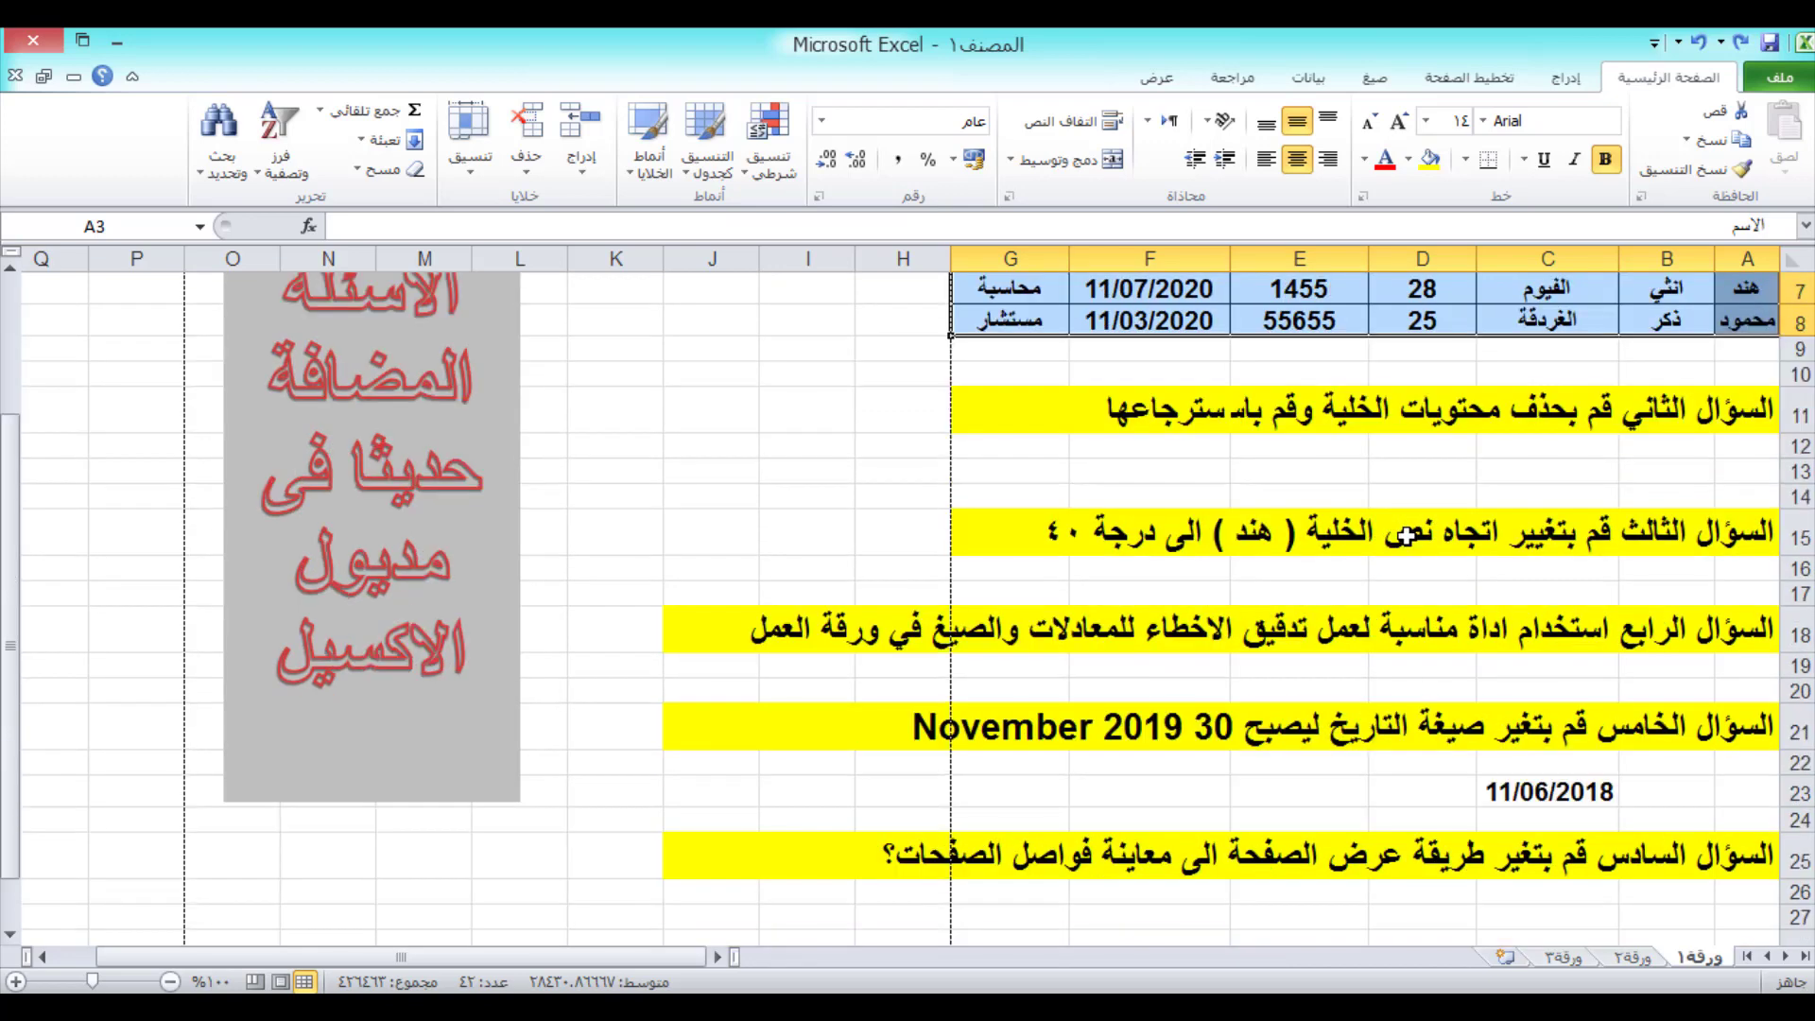
scroll(1579, 581, "up", 1)
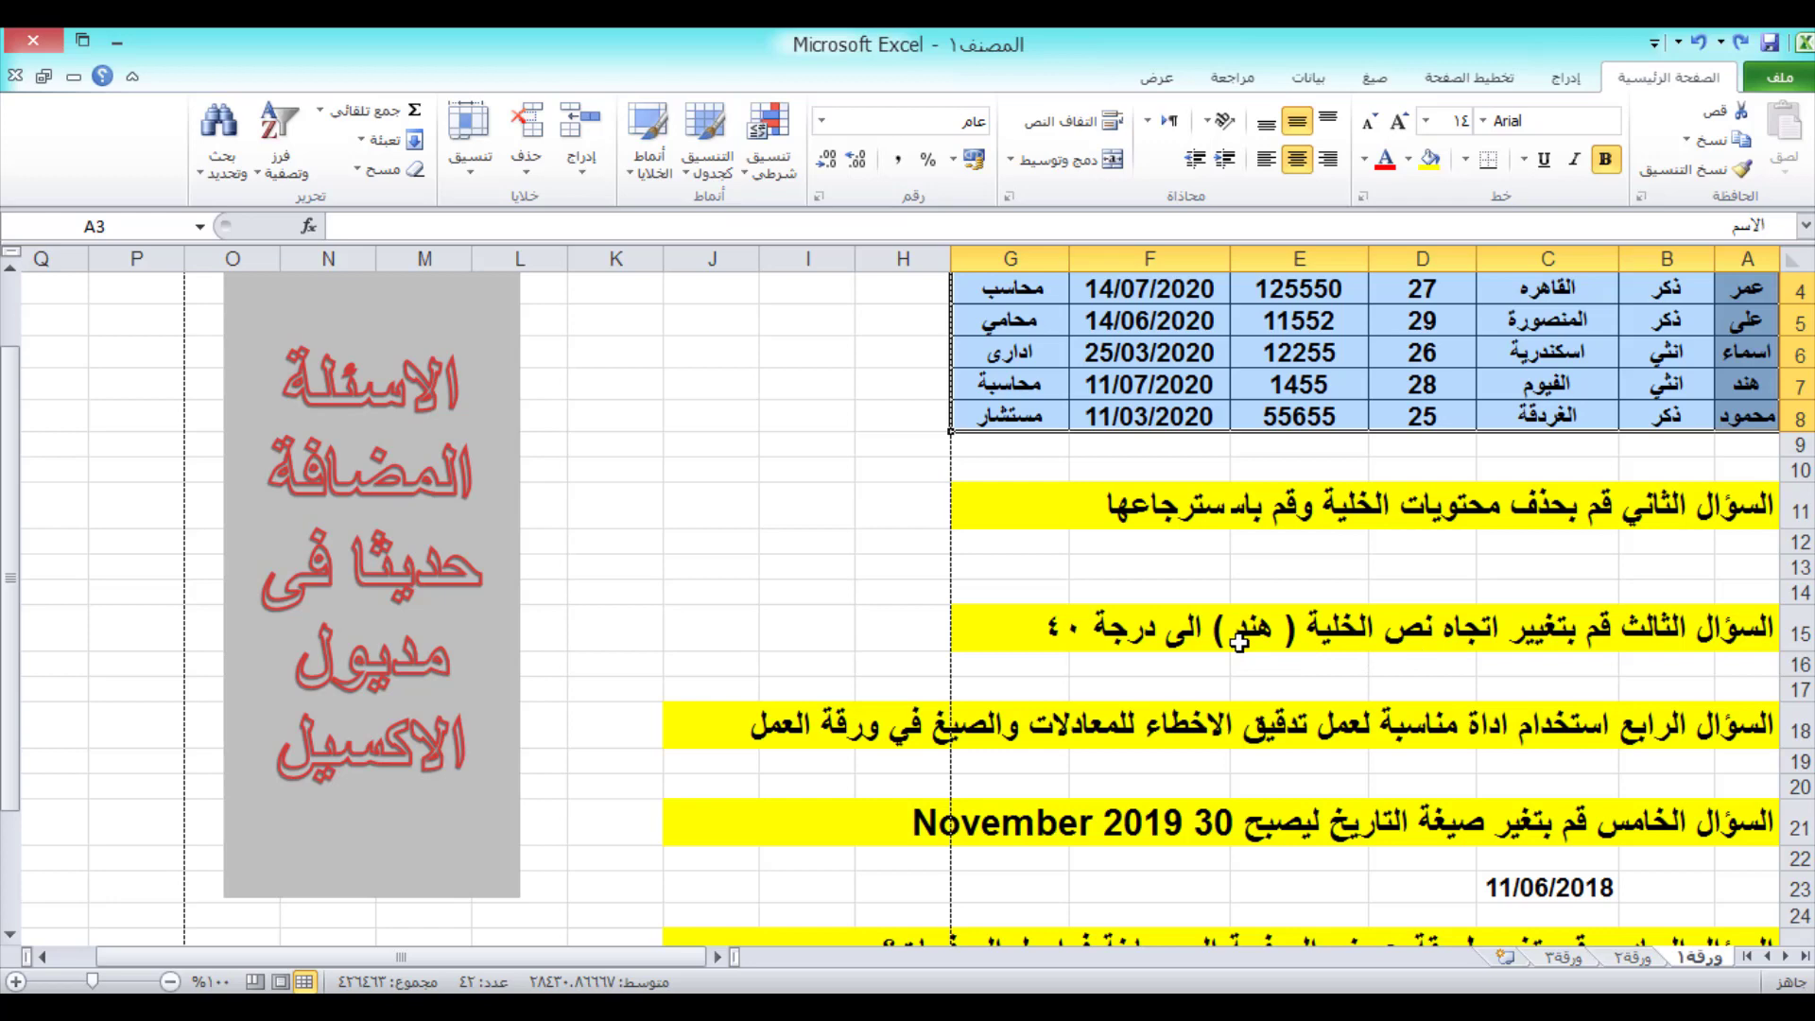
scroll(1247, 656, "up", 1)
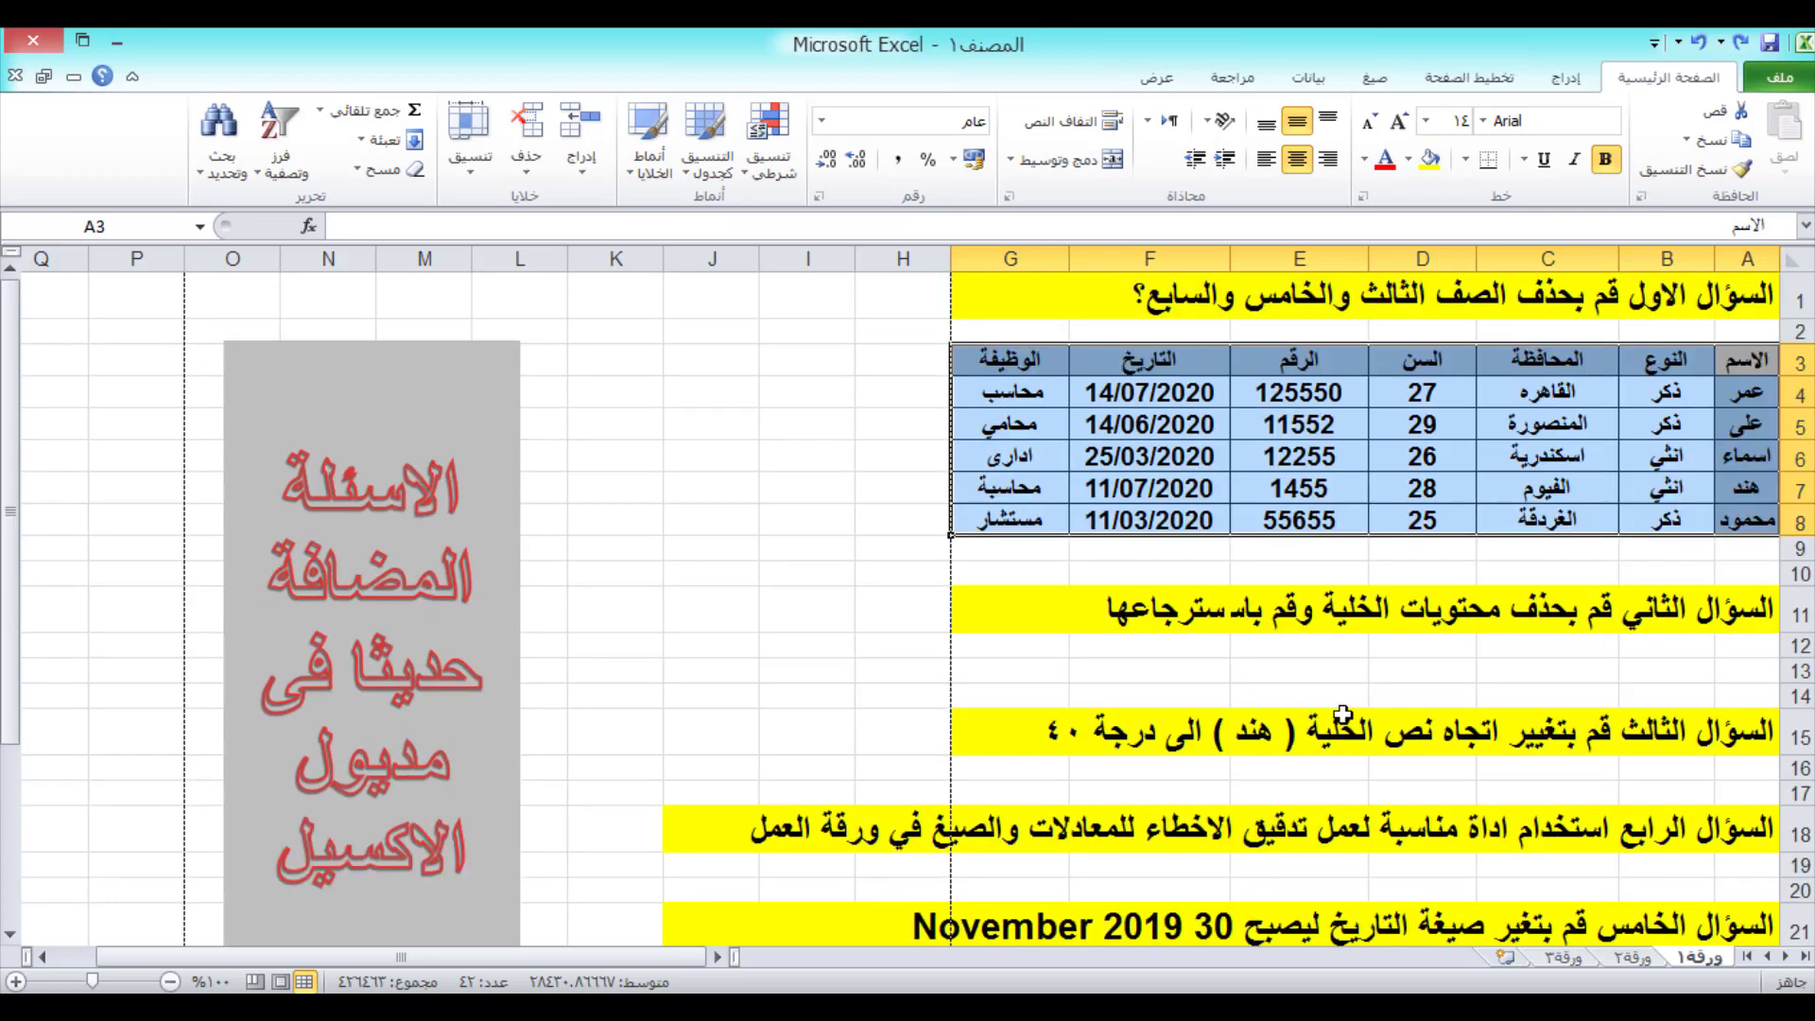
left_click(1743, 490)
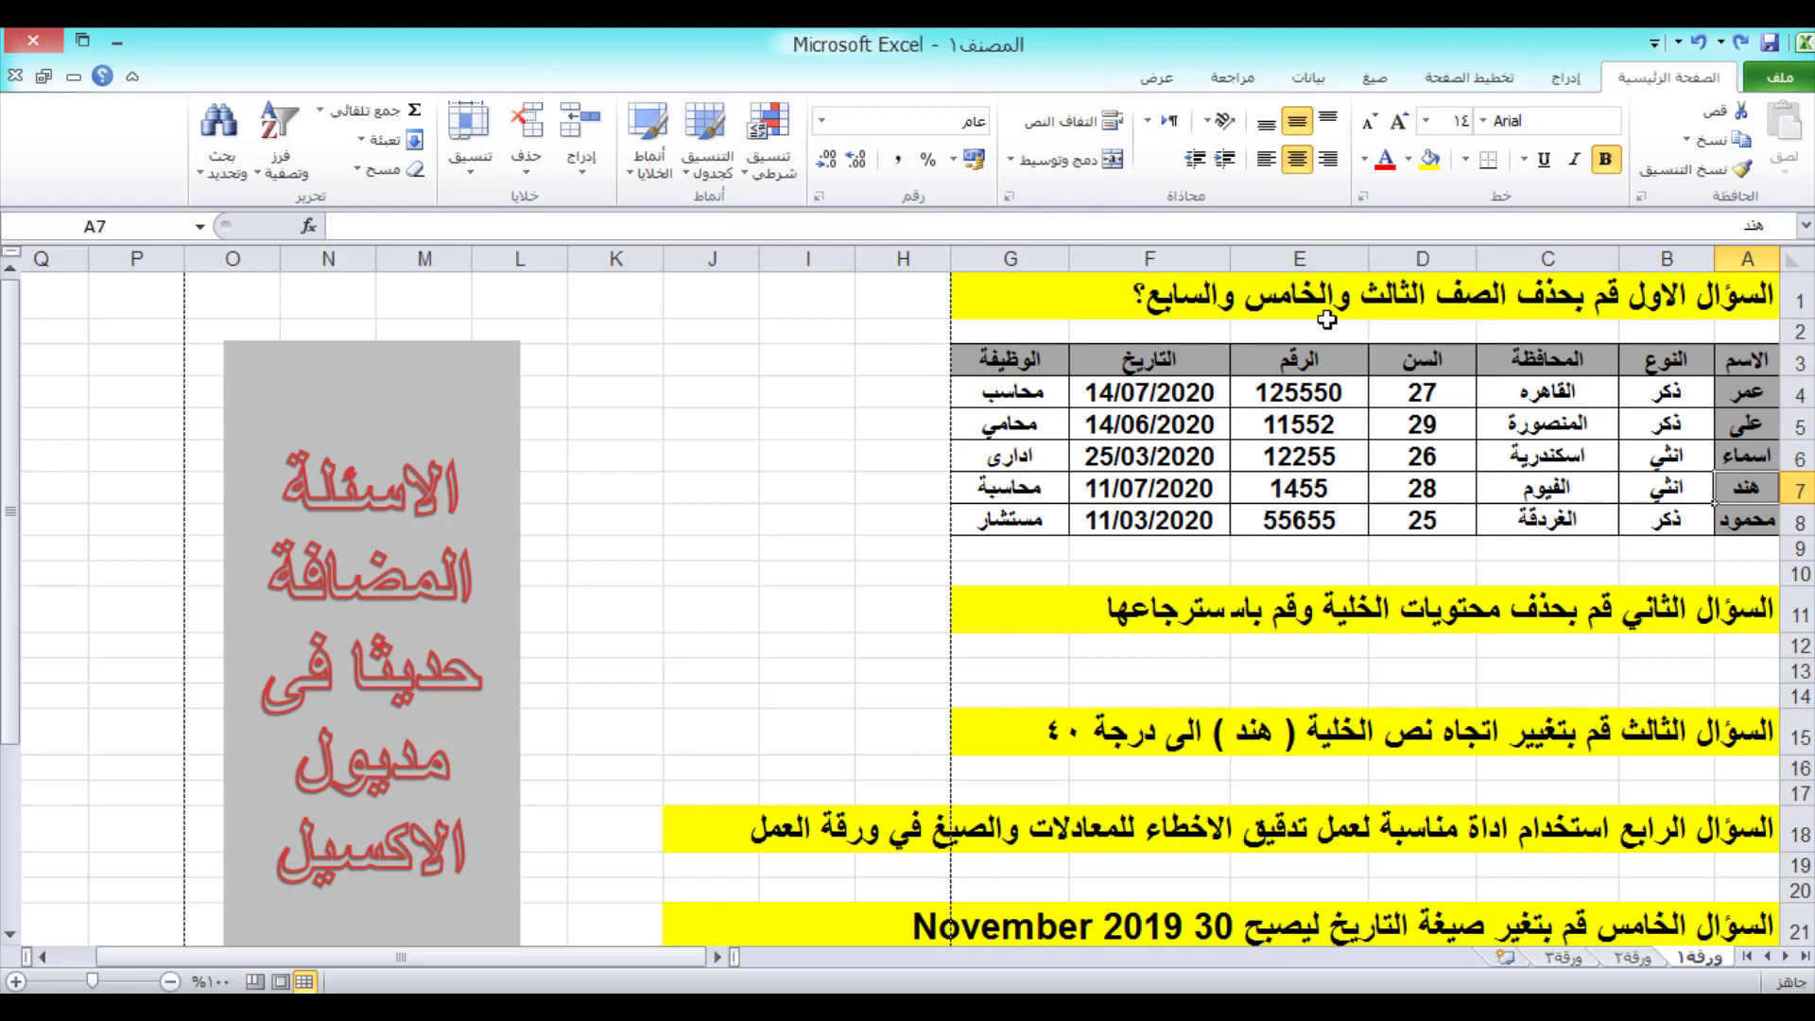
left_click(1206, 127)
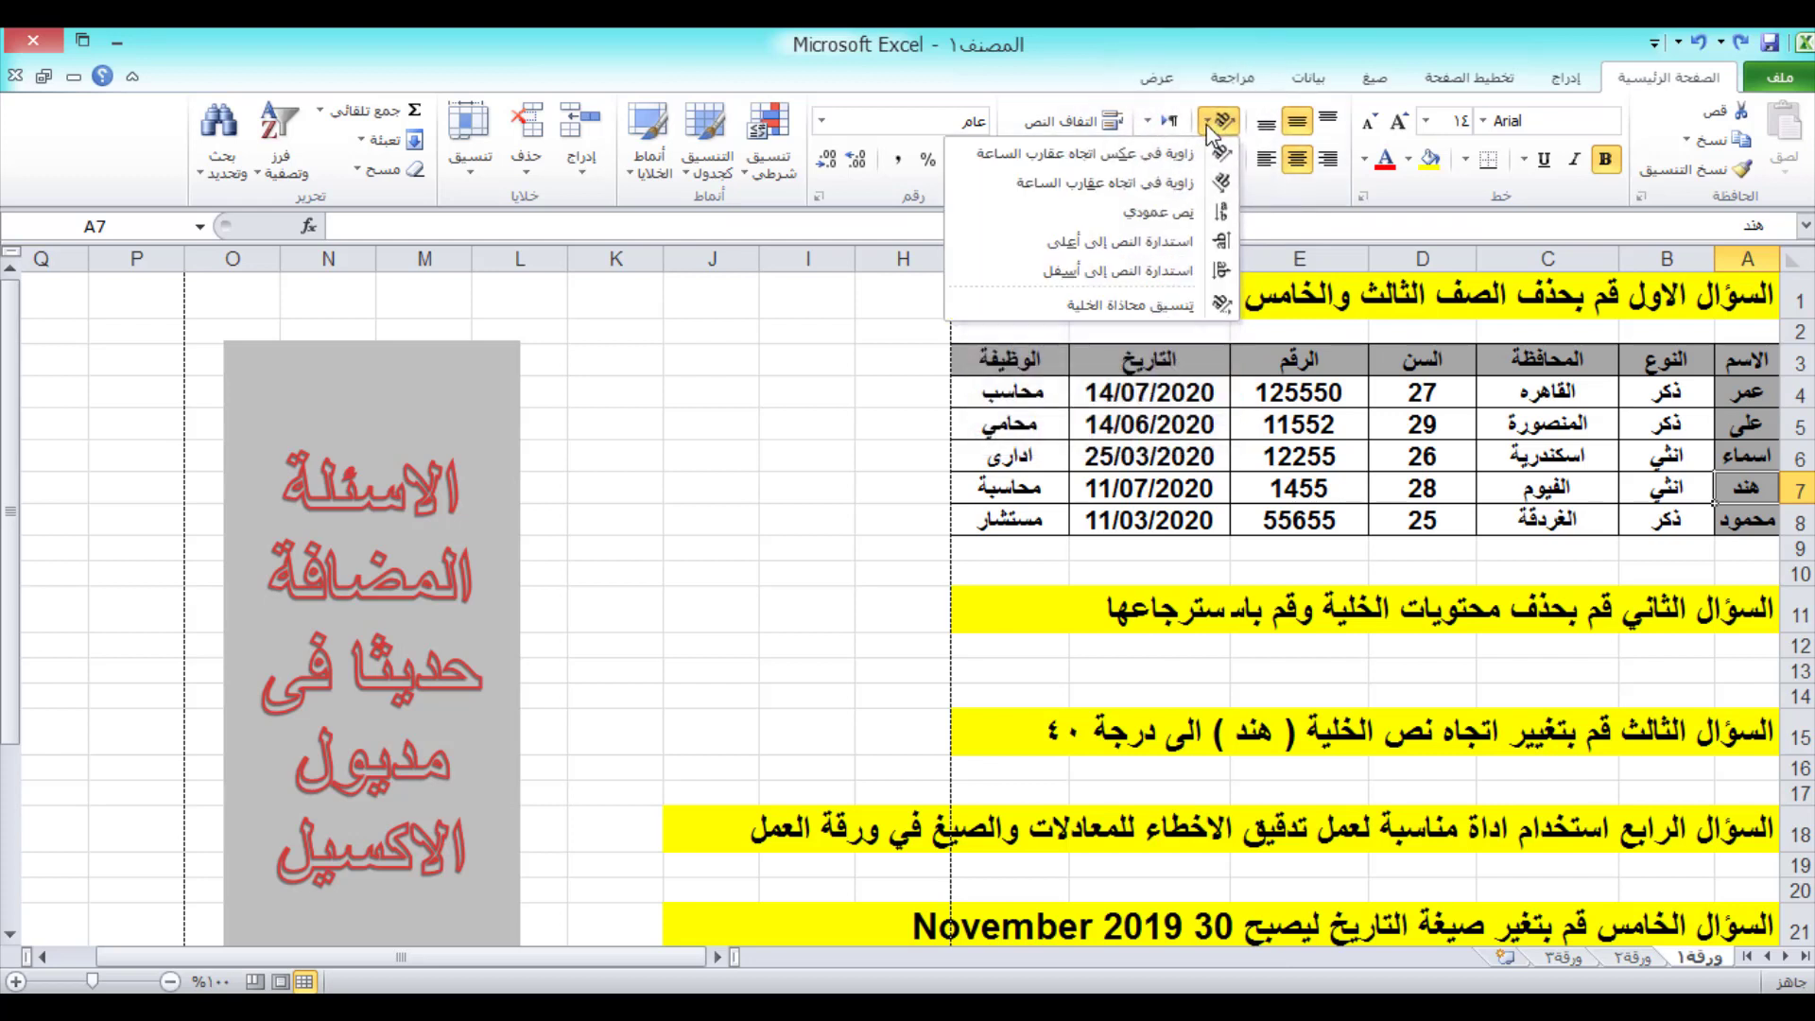
left_click(1223, 303)
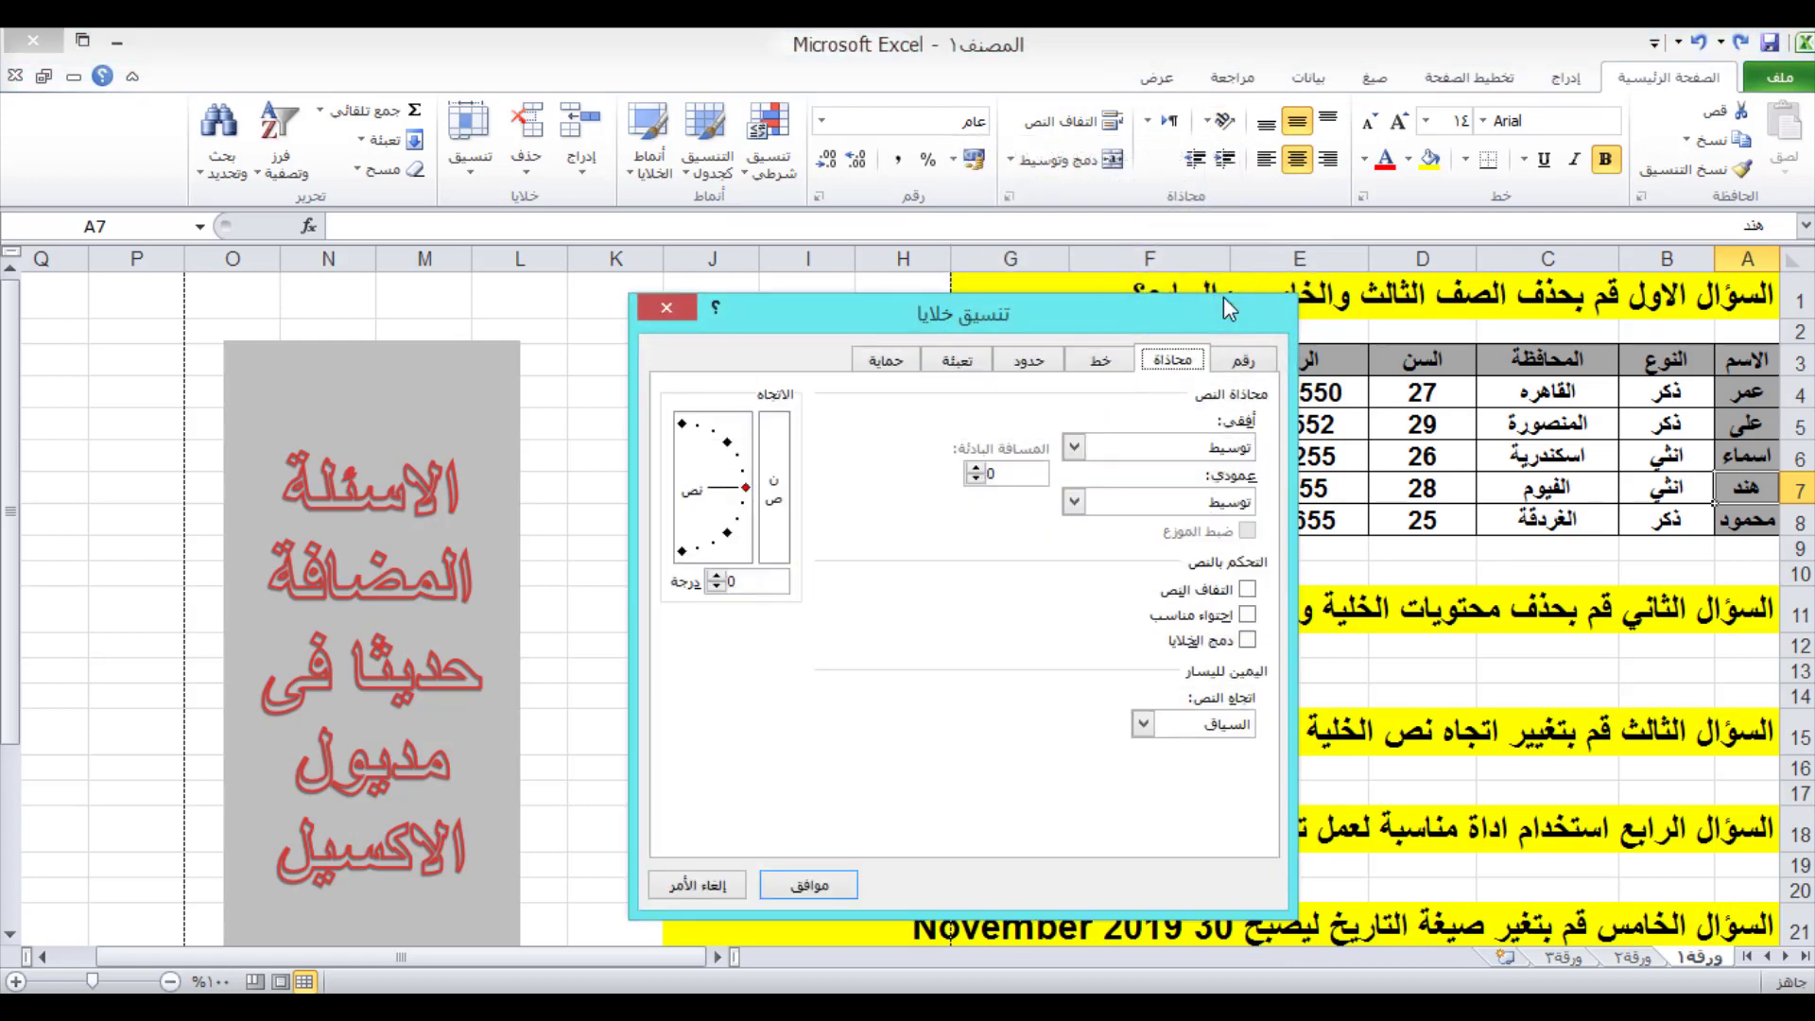
left_click_drag(1100, 331, 731, 281)
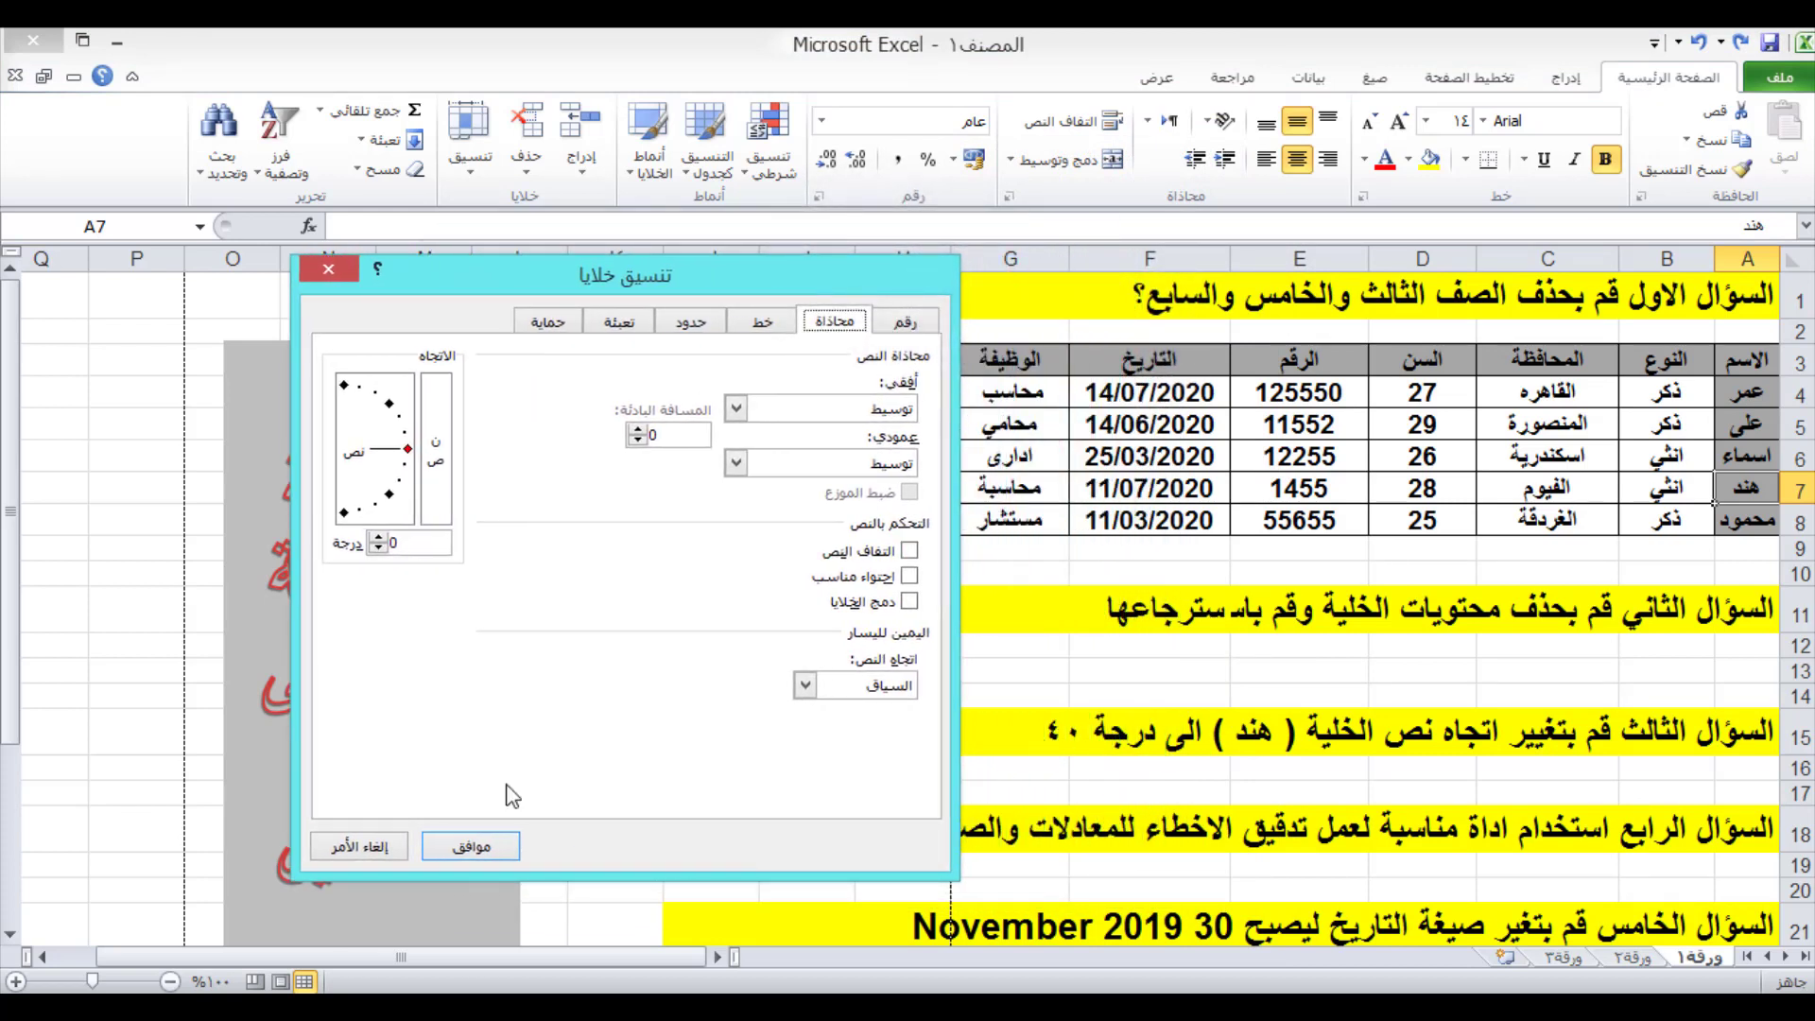
left_click(423, 548)
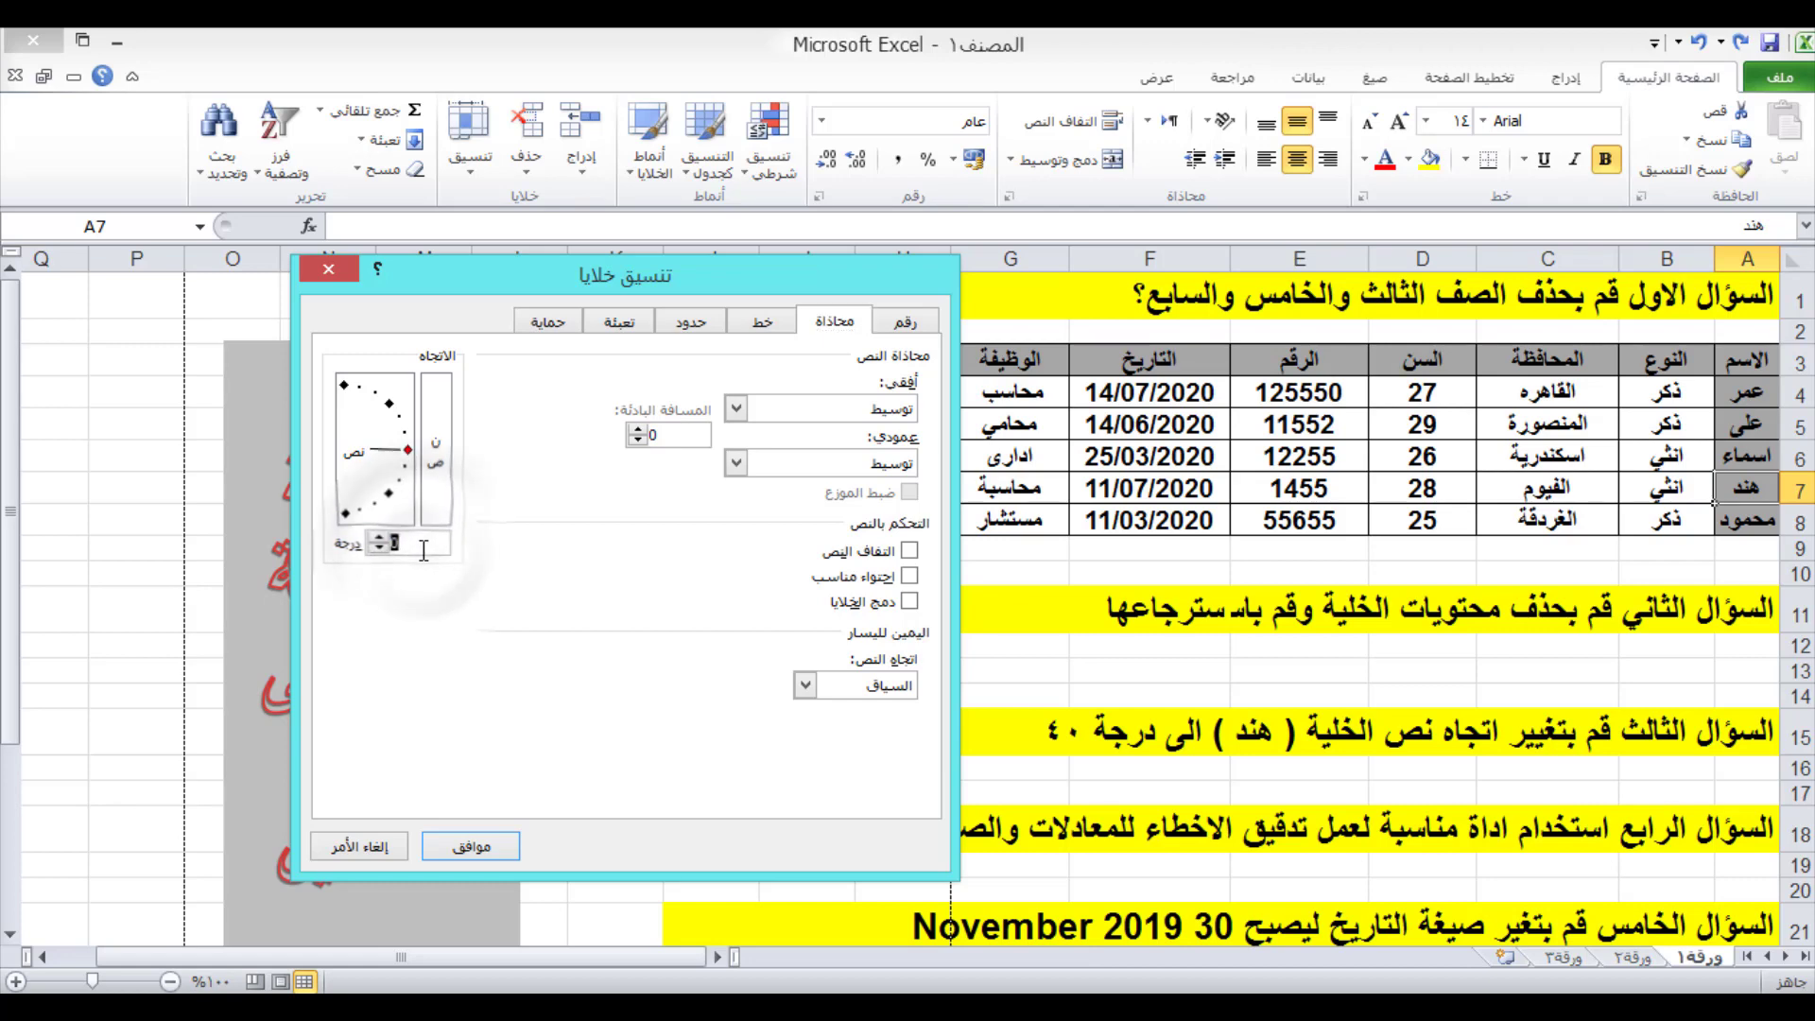
type("40")
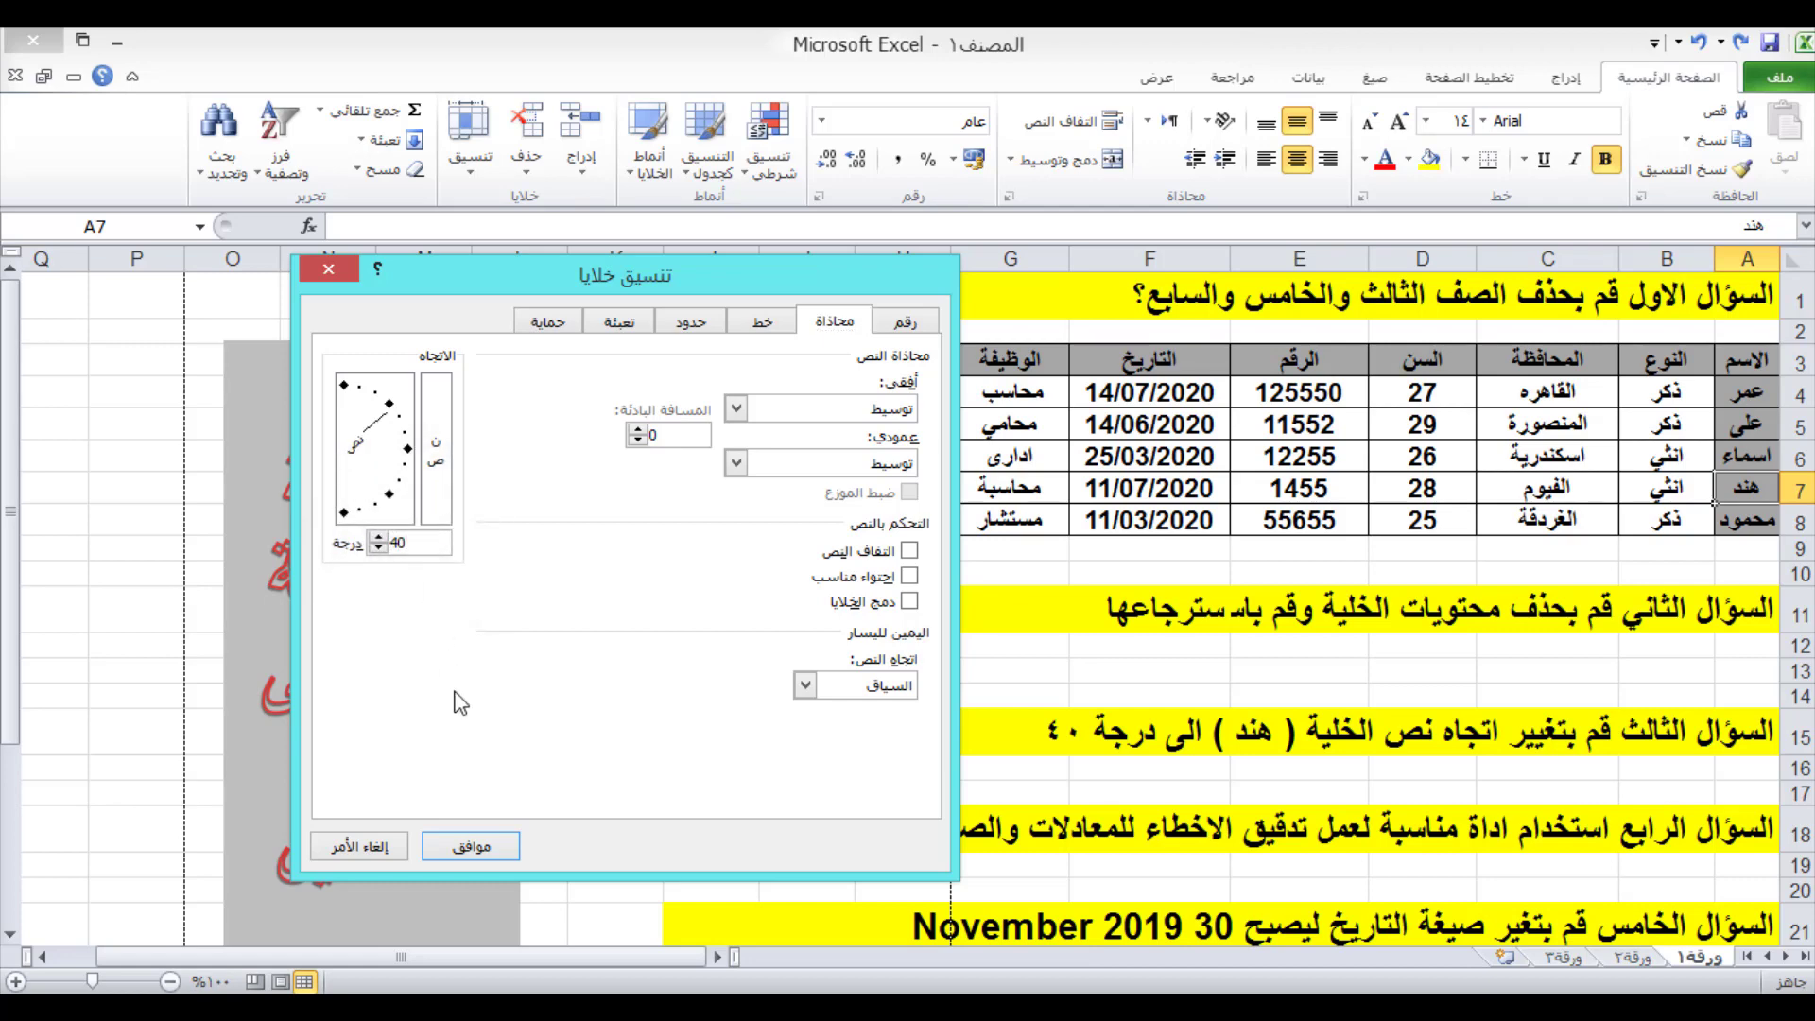
left_click(497, 854)
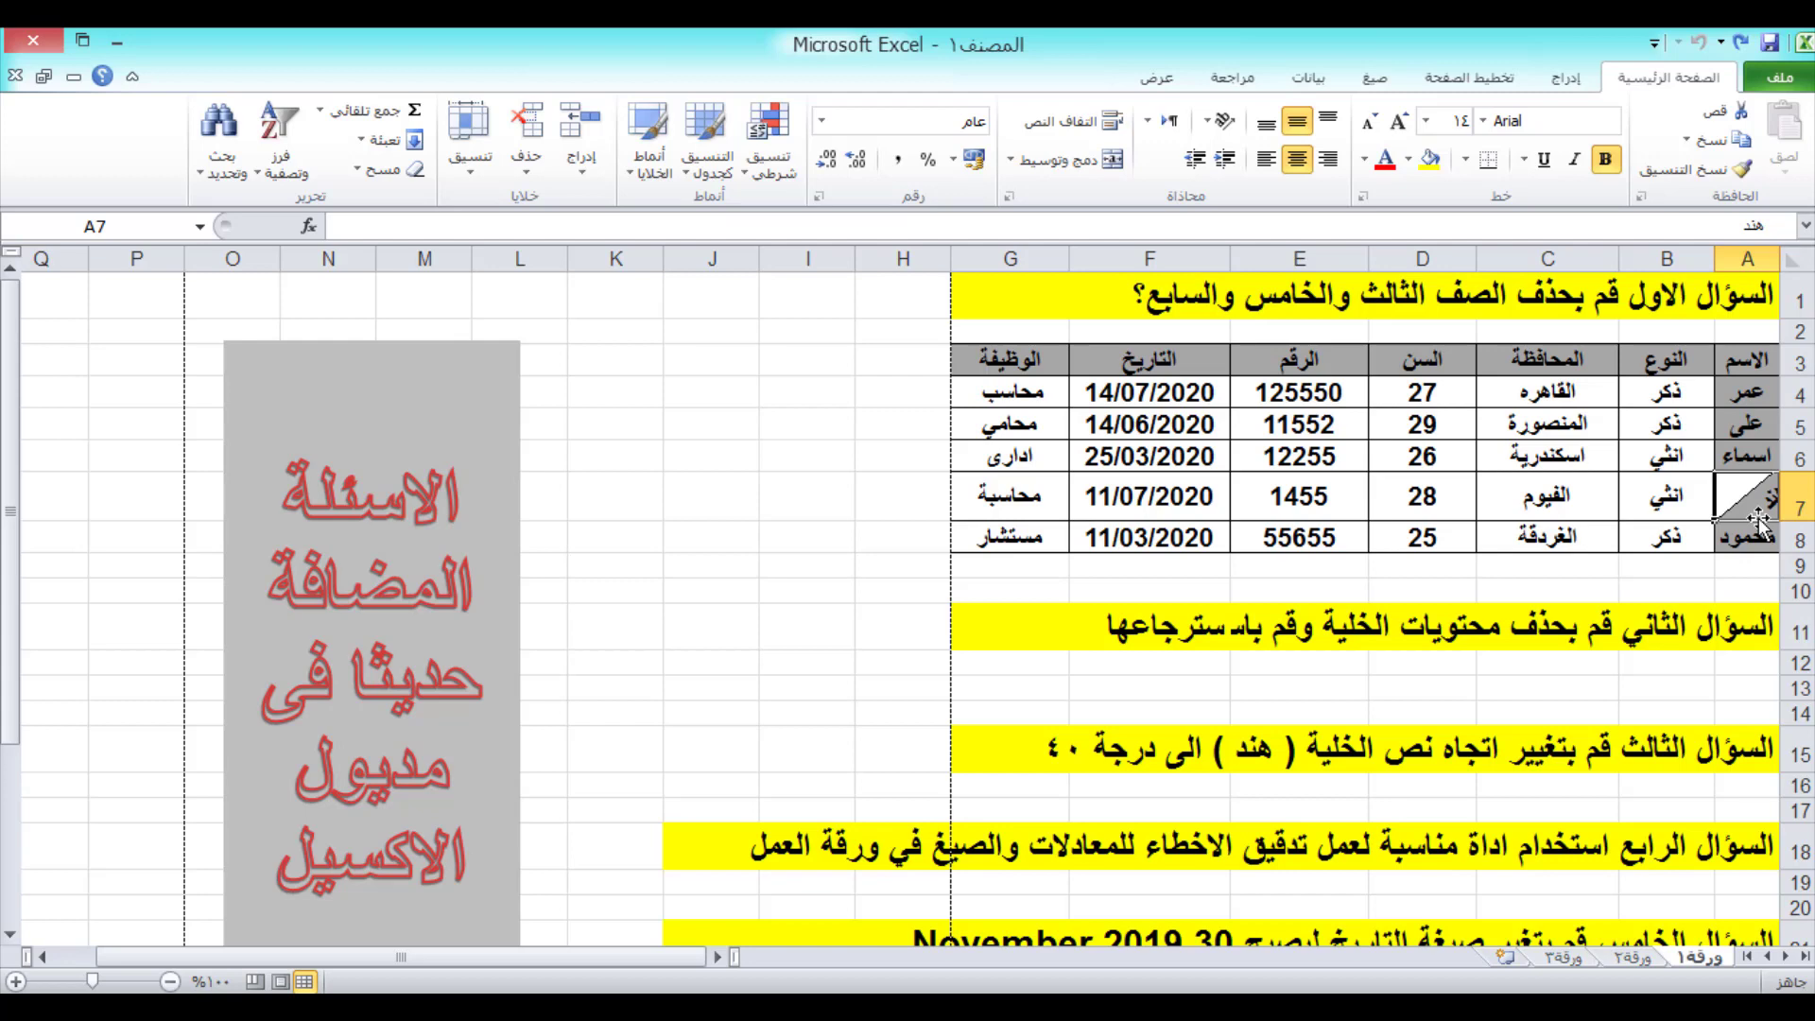
Run Error Checking on the worksheet's formulas and close its message.
scroll(1711, 565, "down", 1)
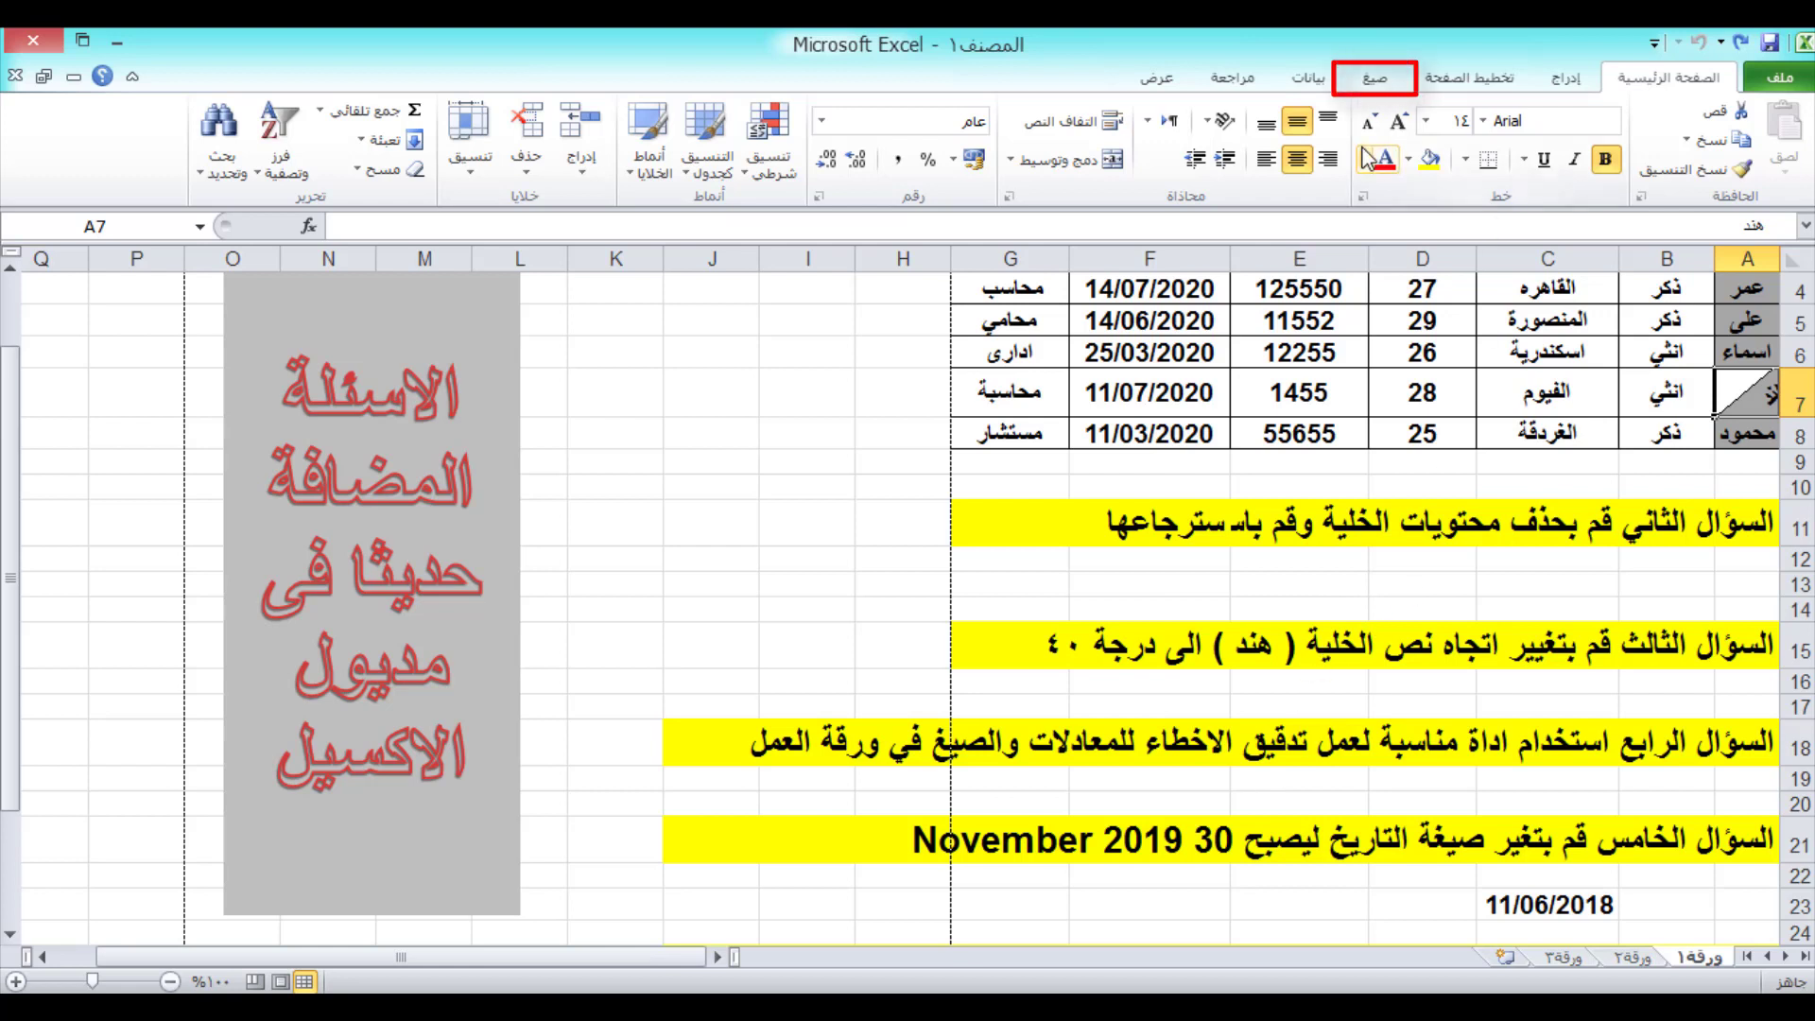
left_click(1376, 79)
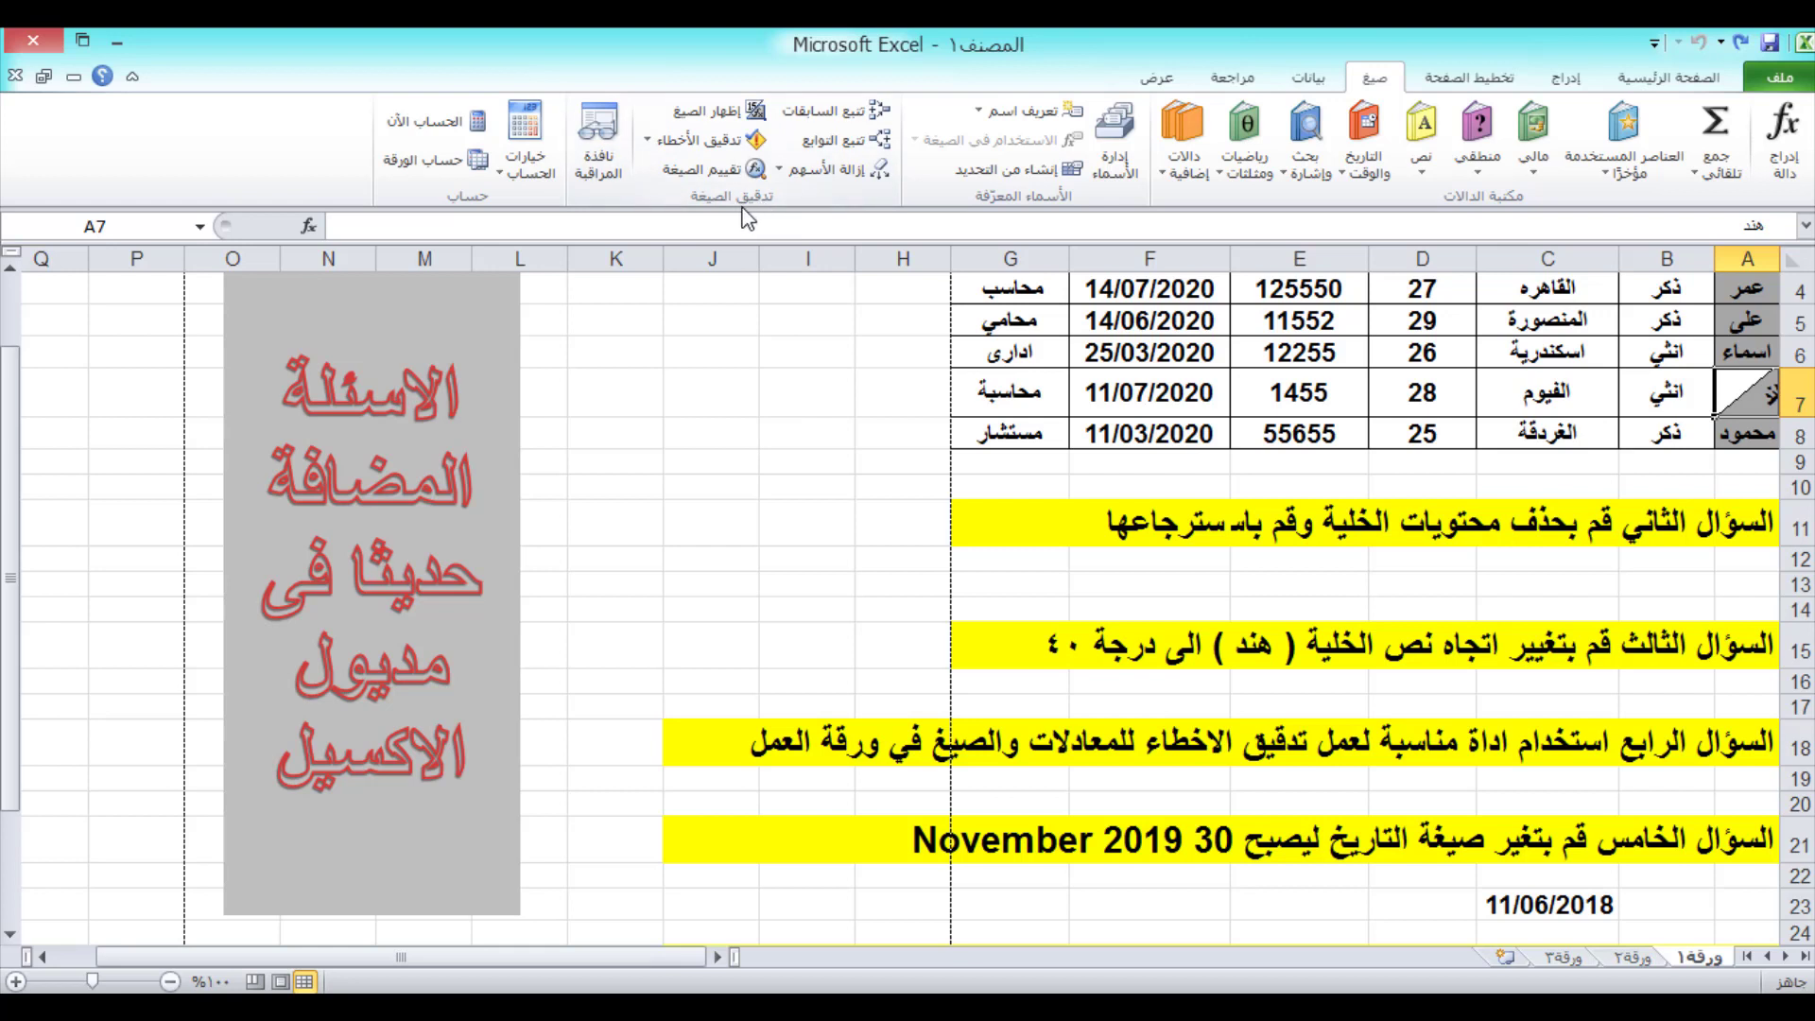
left_click(690, 148)
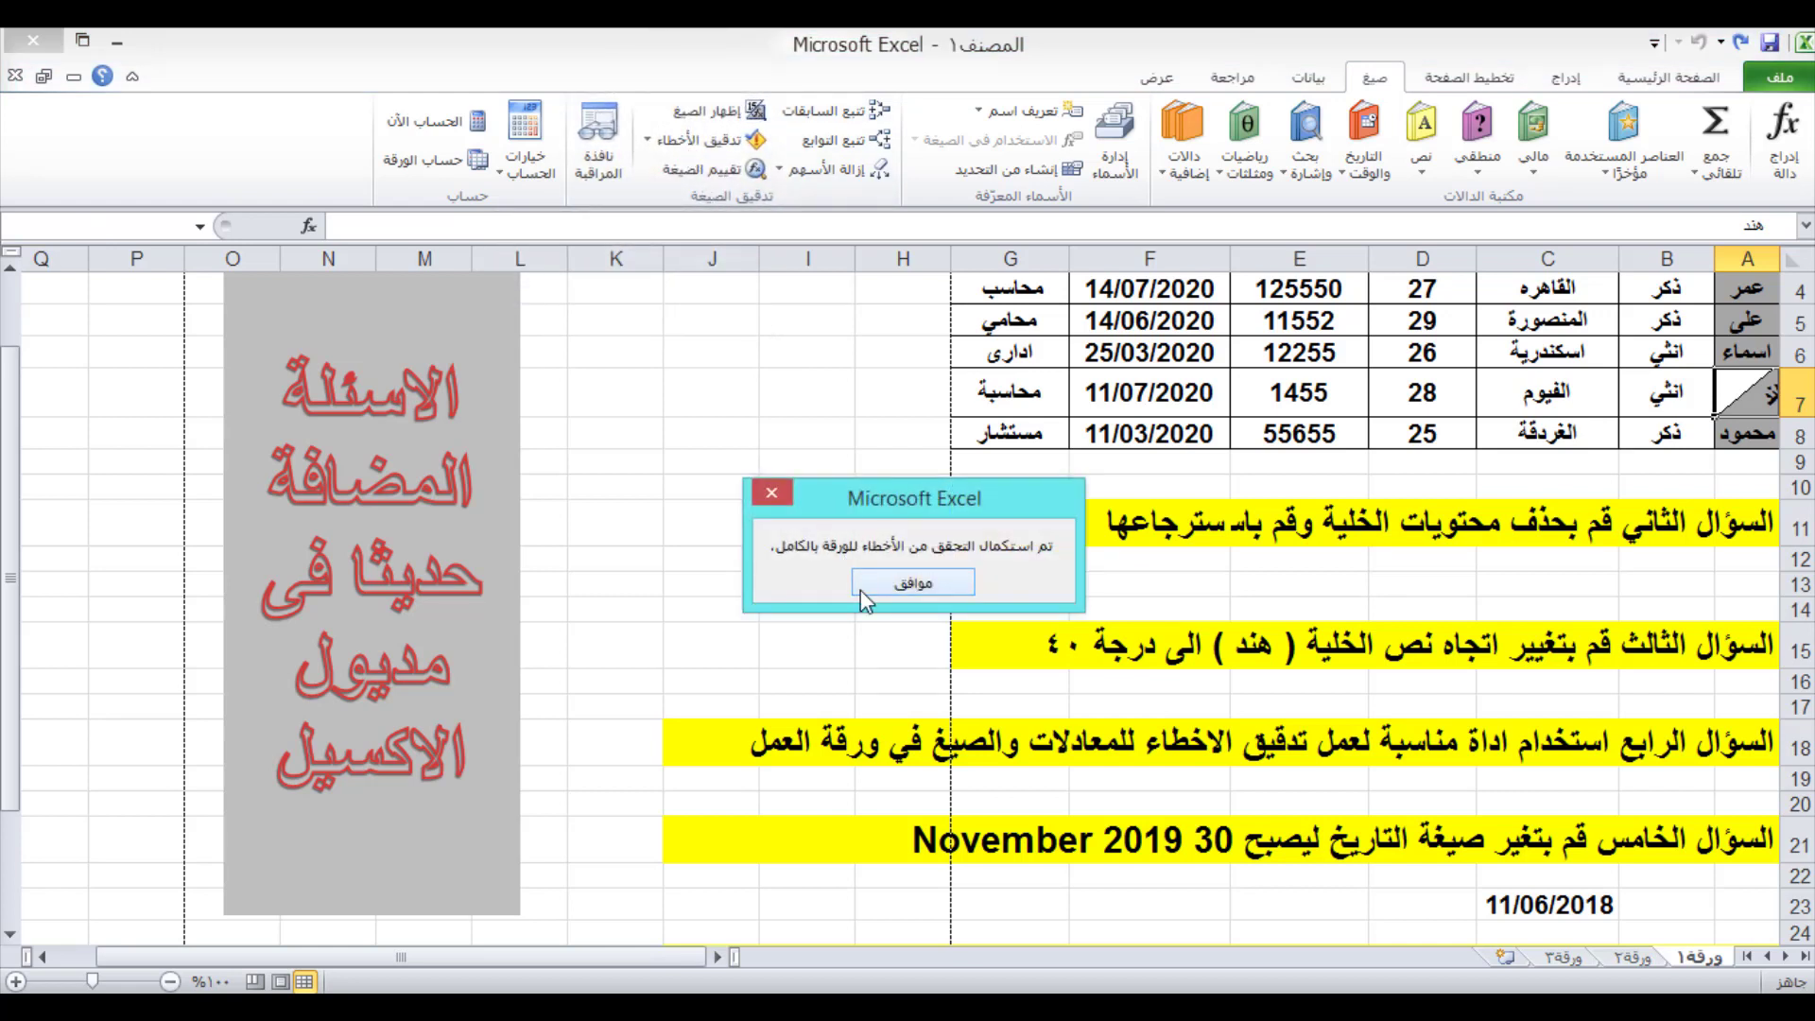
left_click(915, 591)
Format the date in cell C23 with the English (United Kingdom) locale and the "14 March 2001" date type.
scroll(1622, 631, "down", 2)
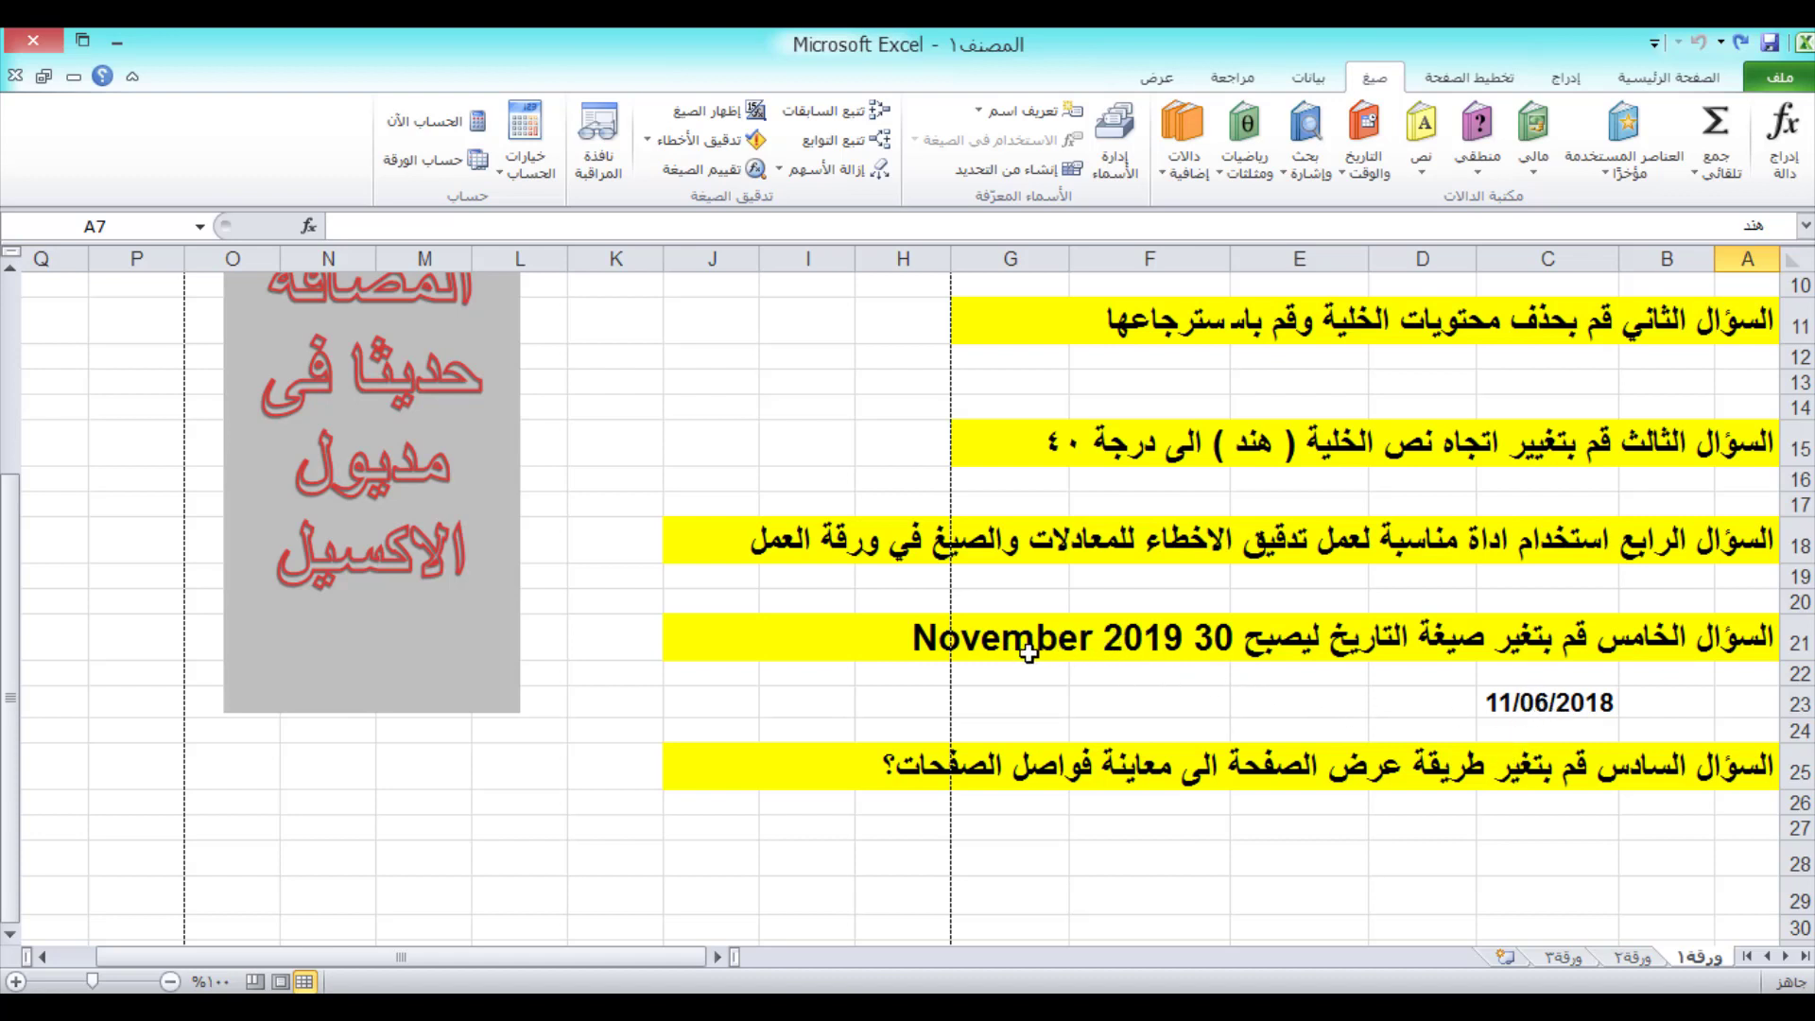
left_click(1546, 707)
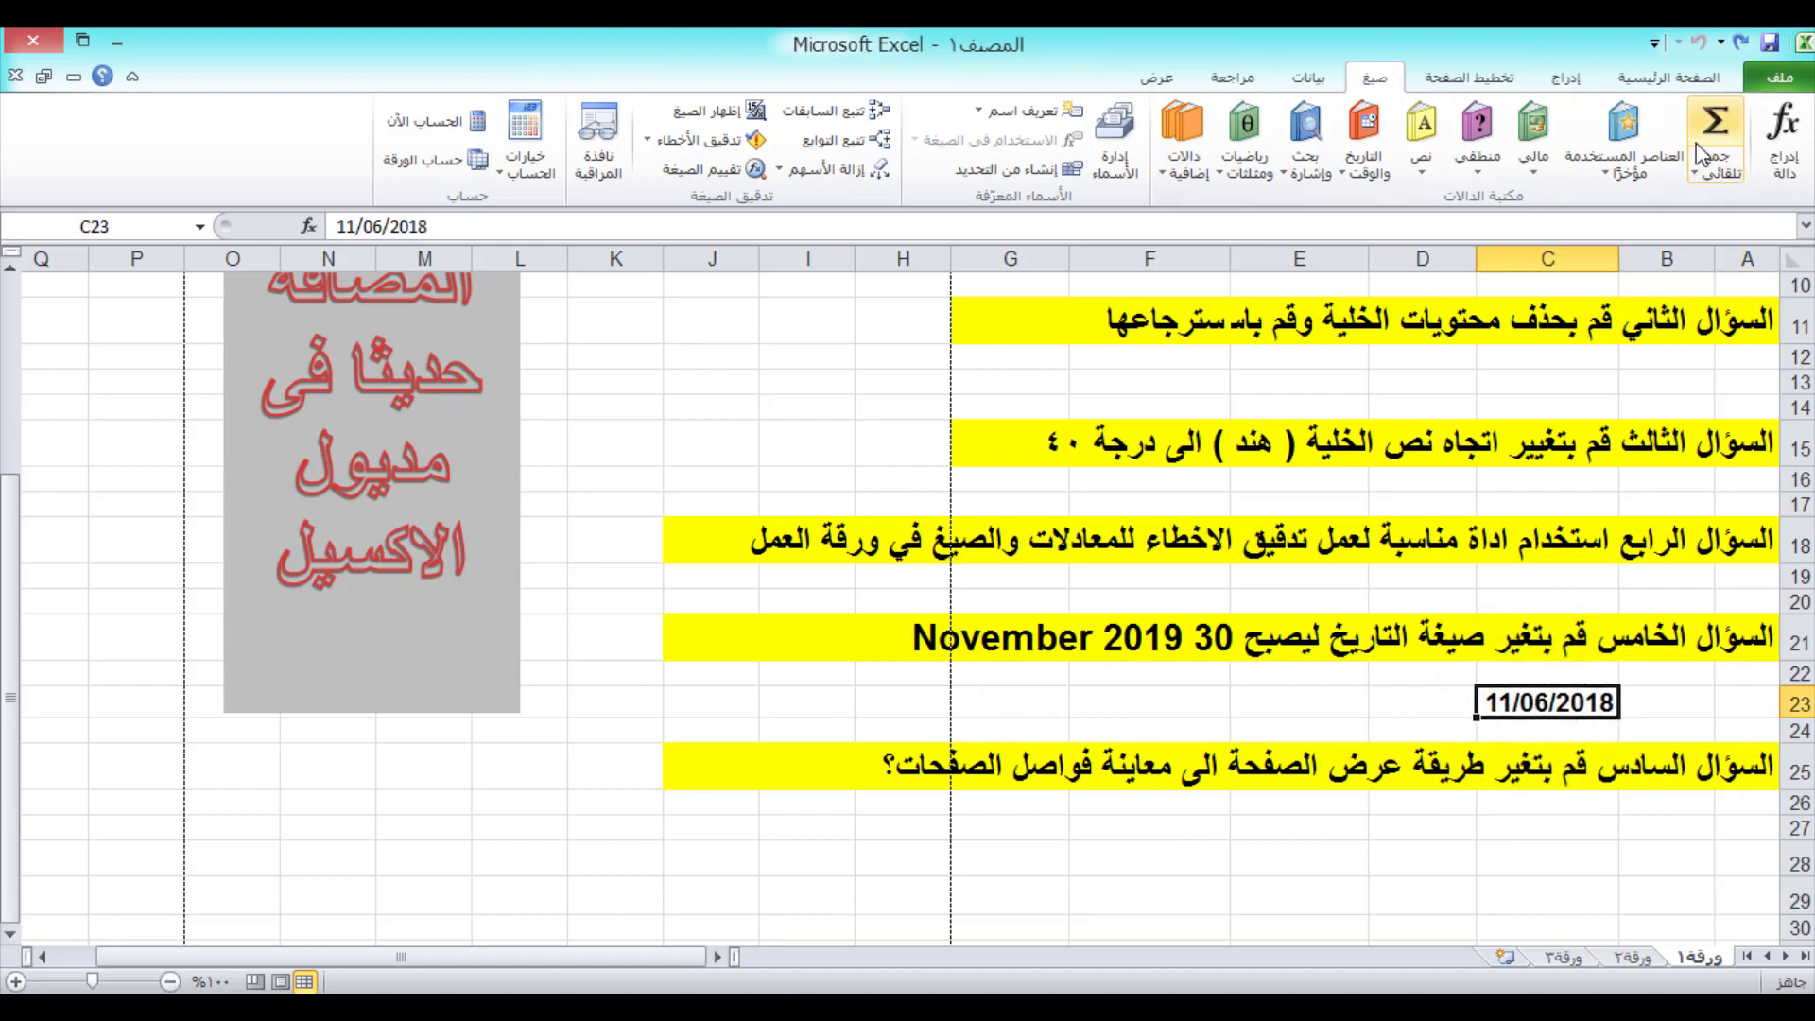
left_click(1678, 79)
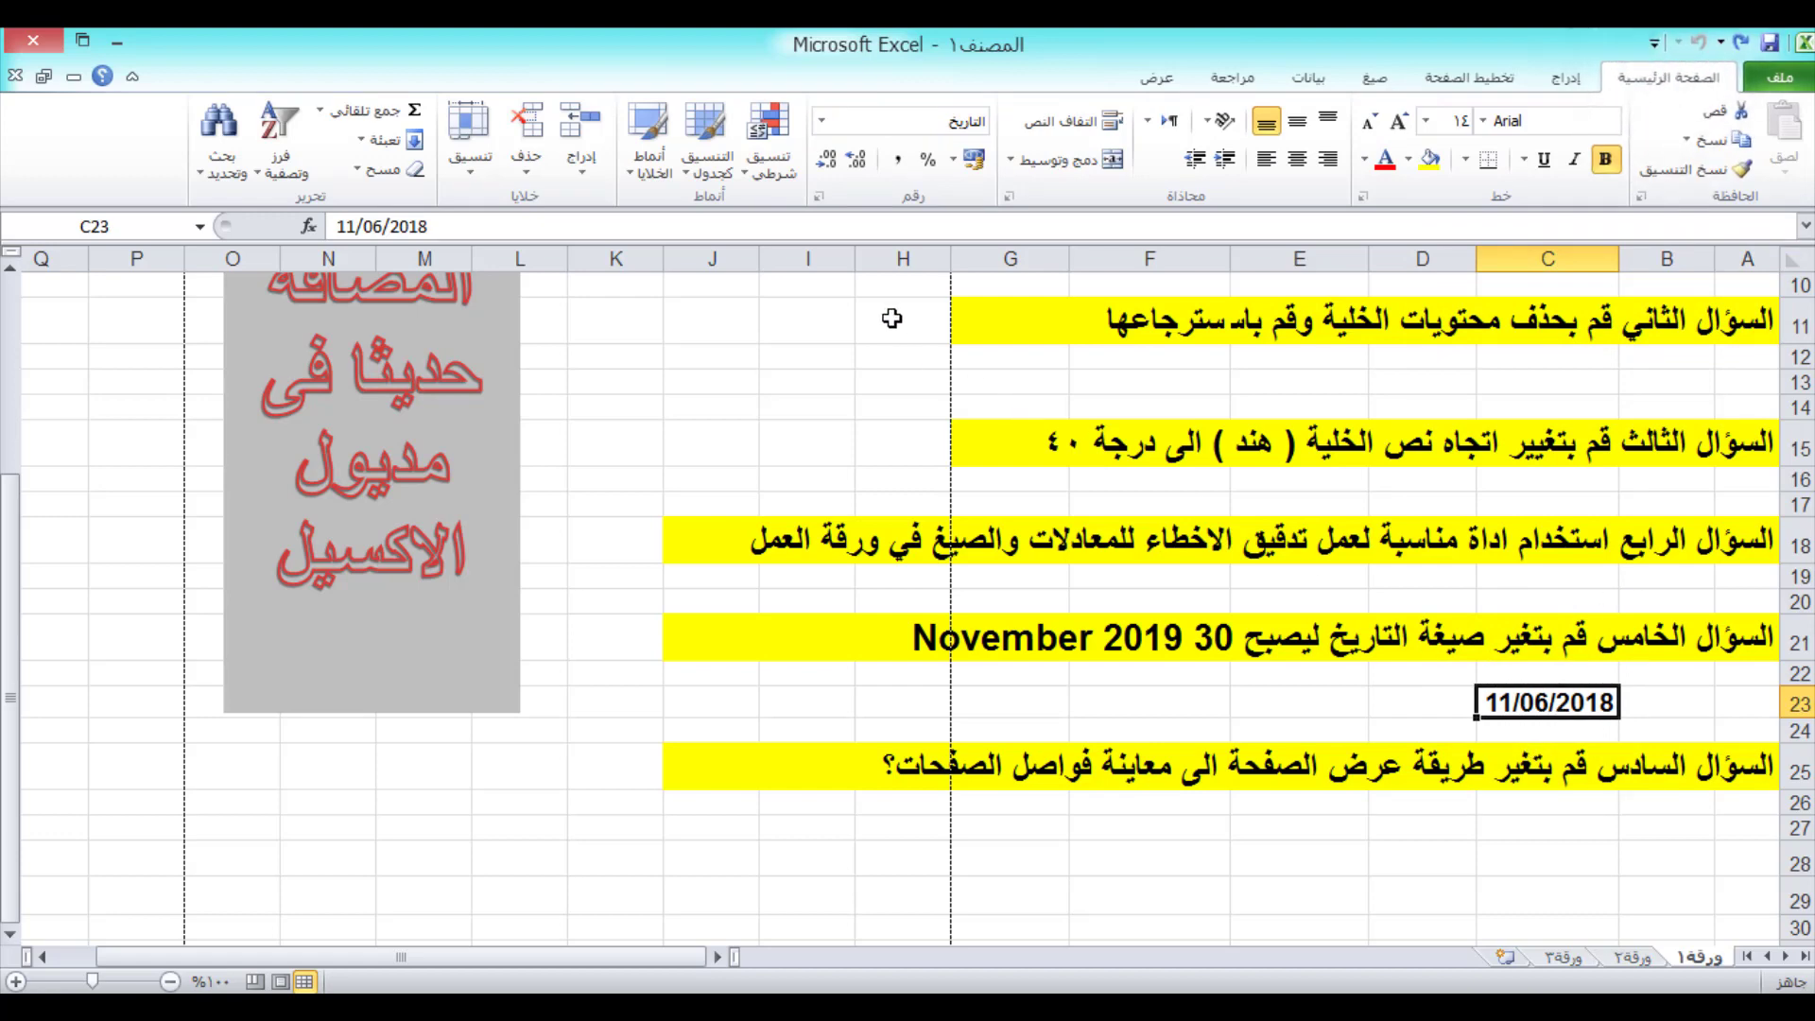
left_click(819, 195)
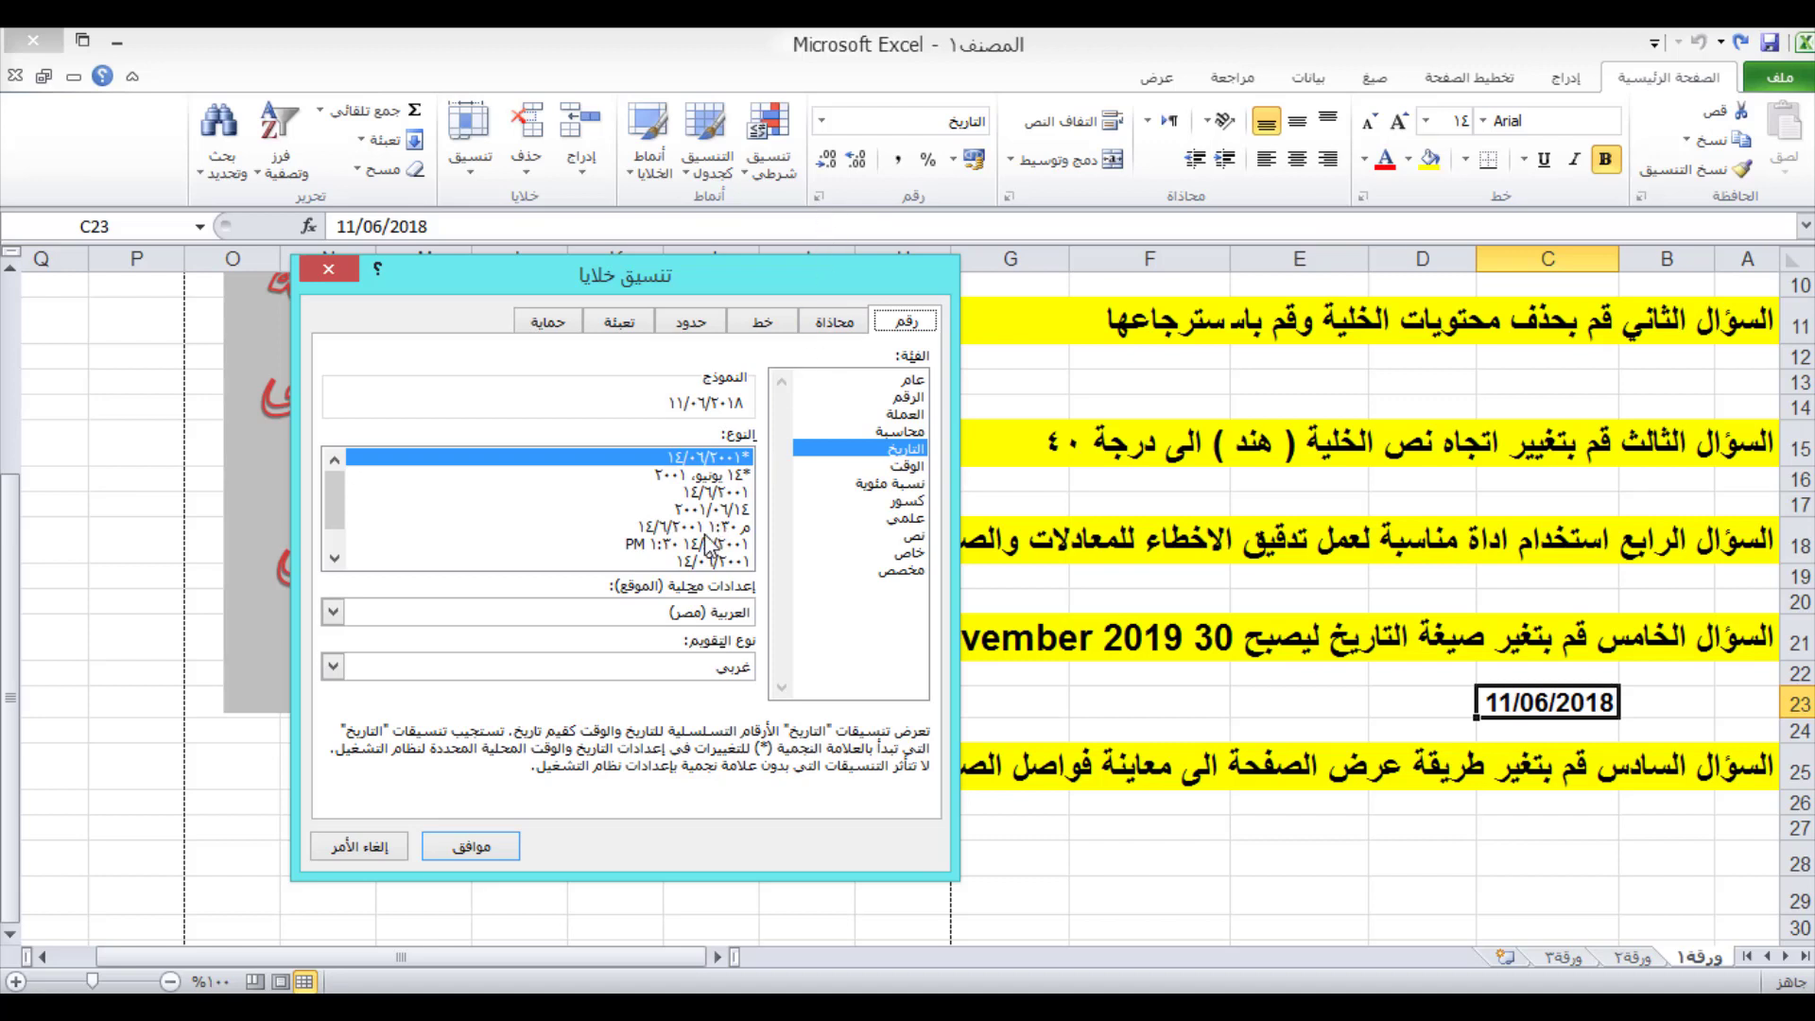
left_click_drag(755, 280, 627, 257)
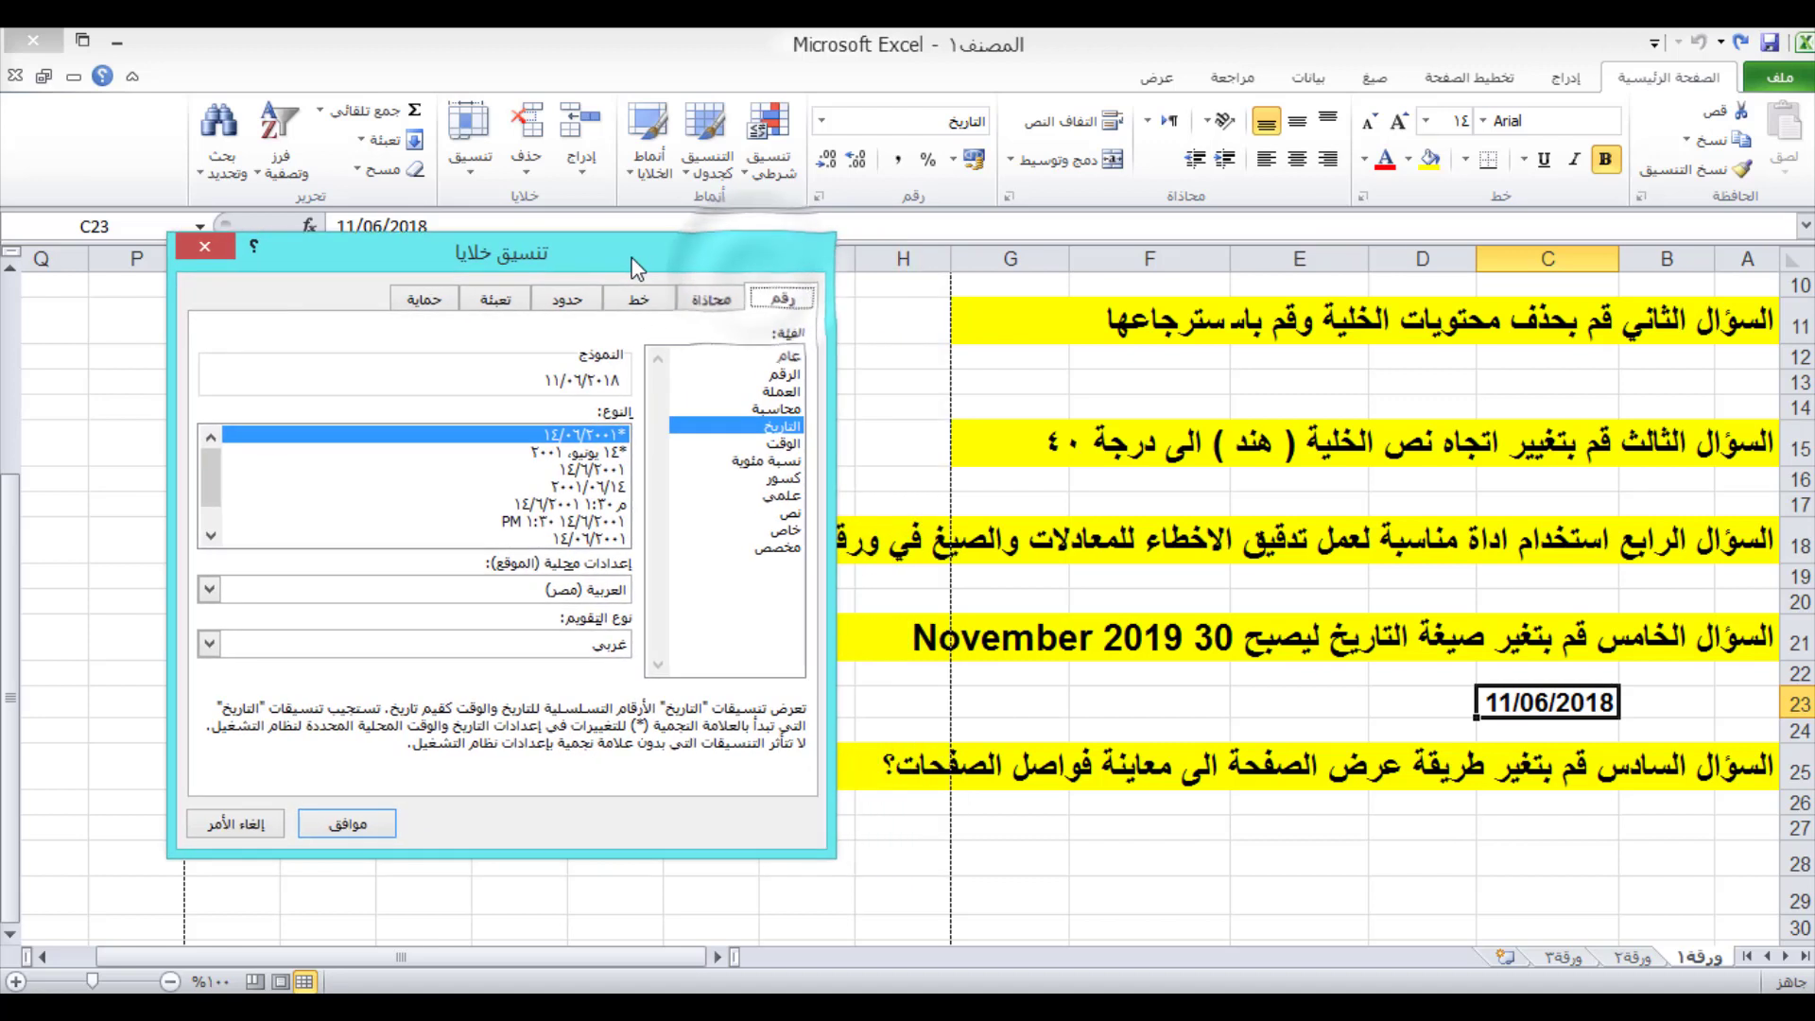
mouse_move(218, 491)
left_mouse_down()
mouse_move(219, 510)
mouse_move(212, 462)
left_mouse_up()
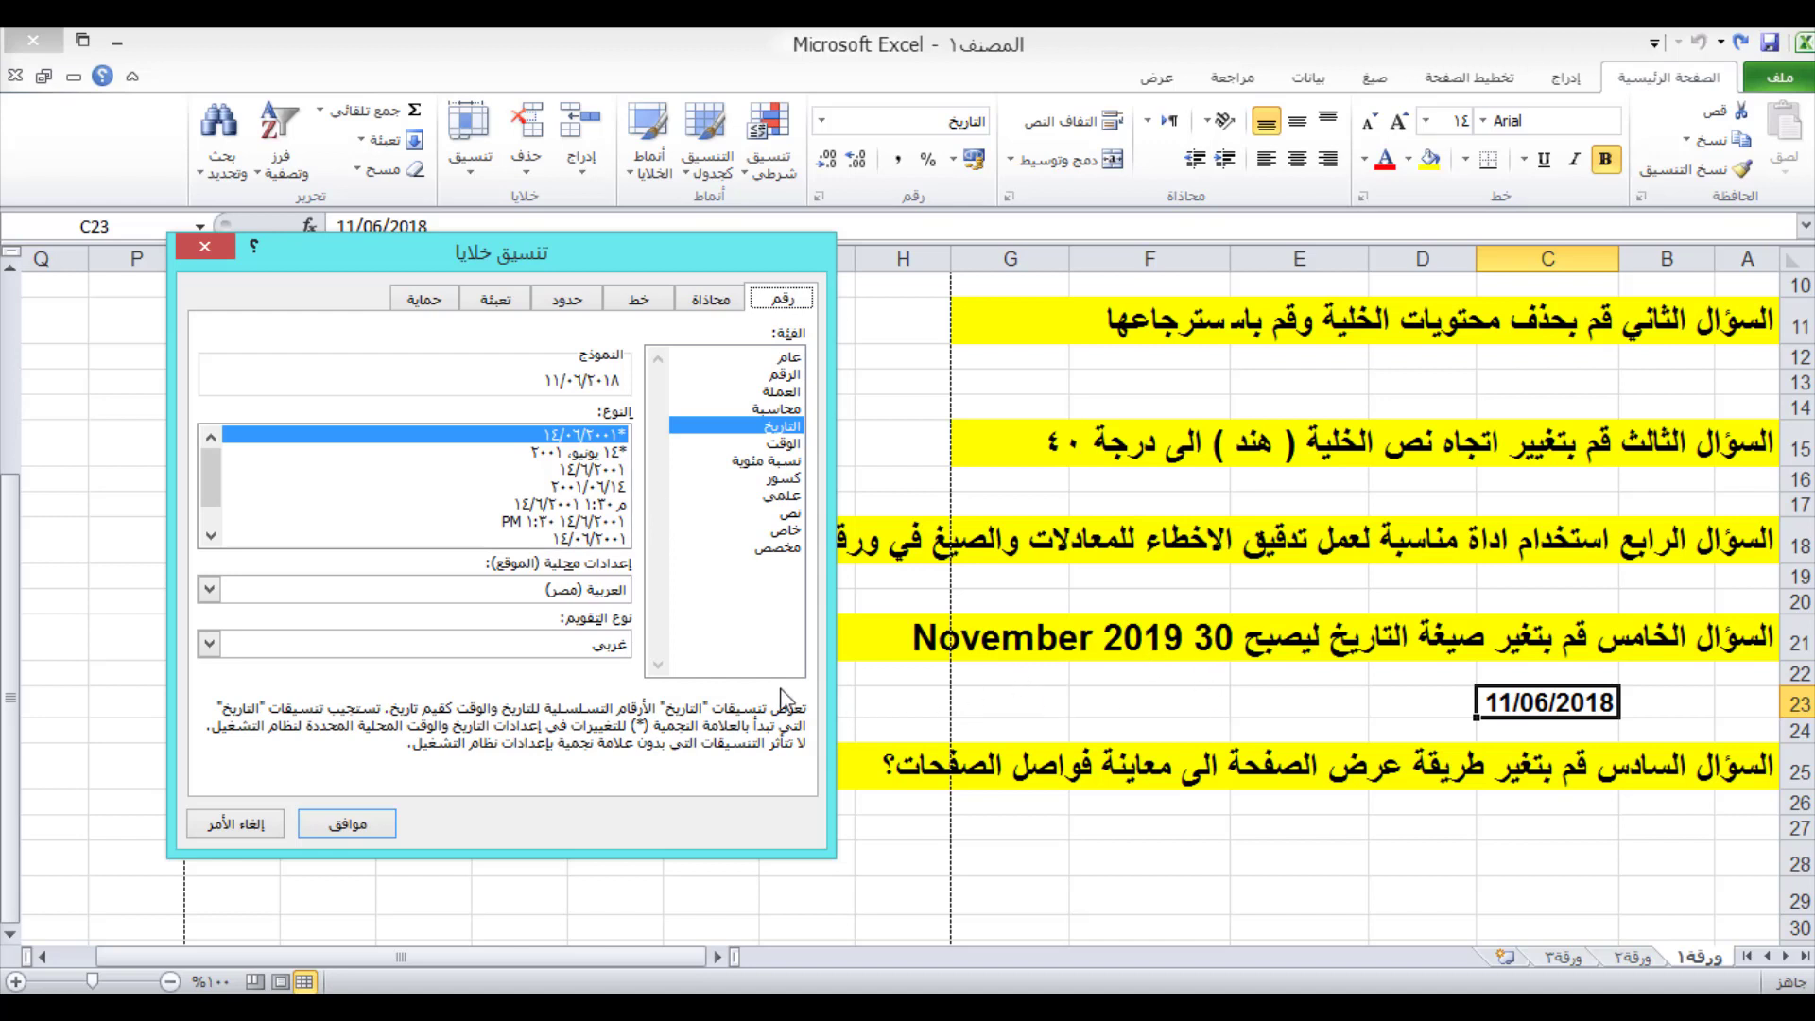
left_click_drag(525, 570, 594, 605)
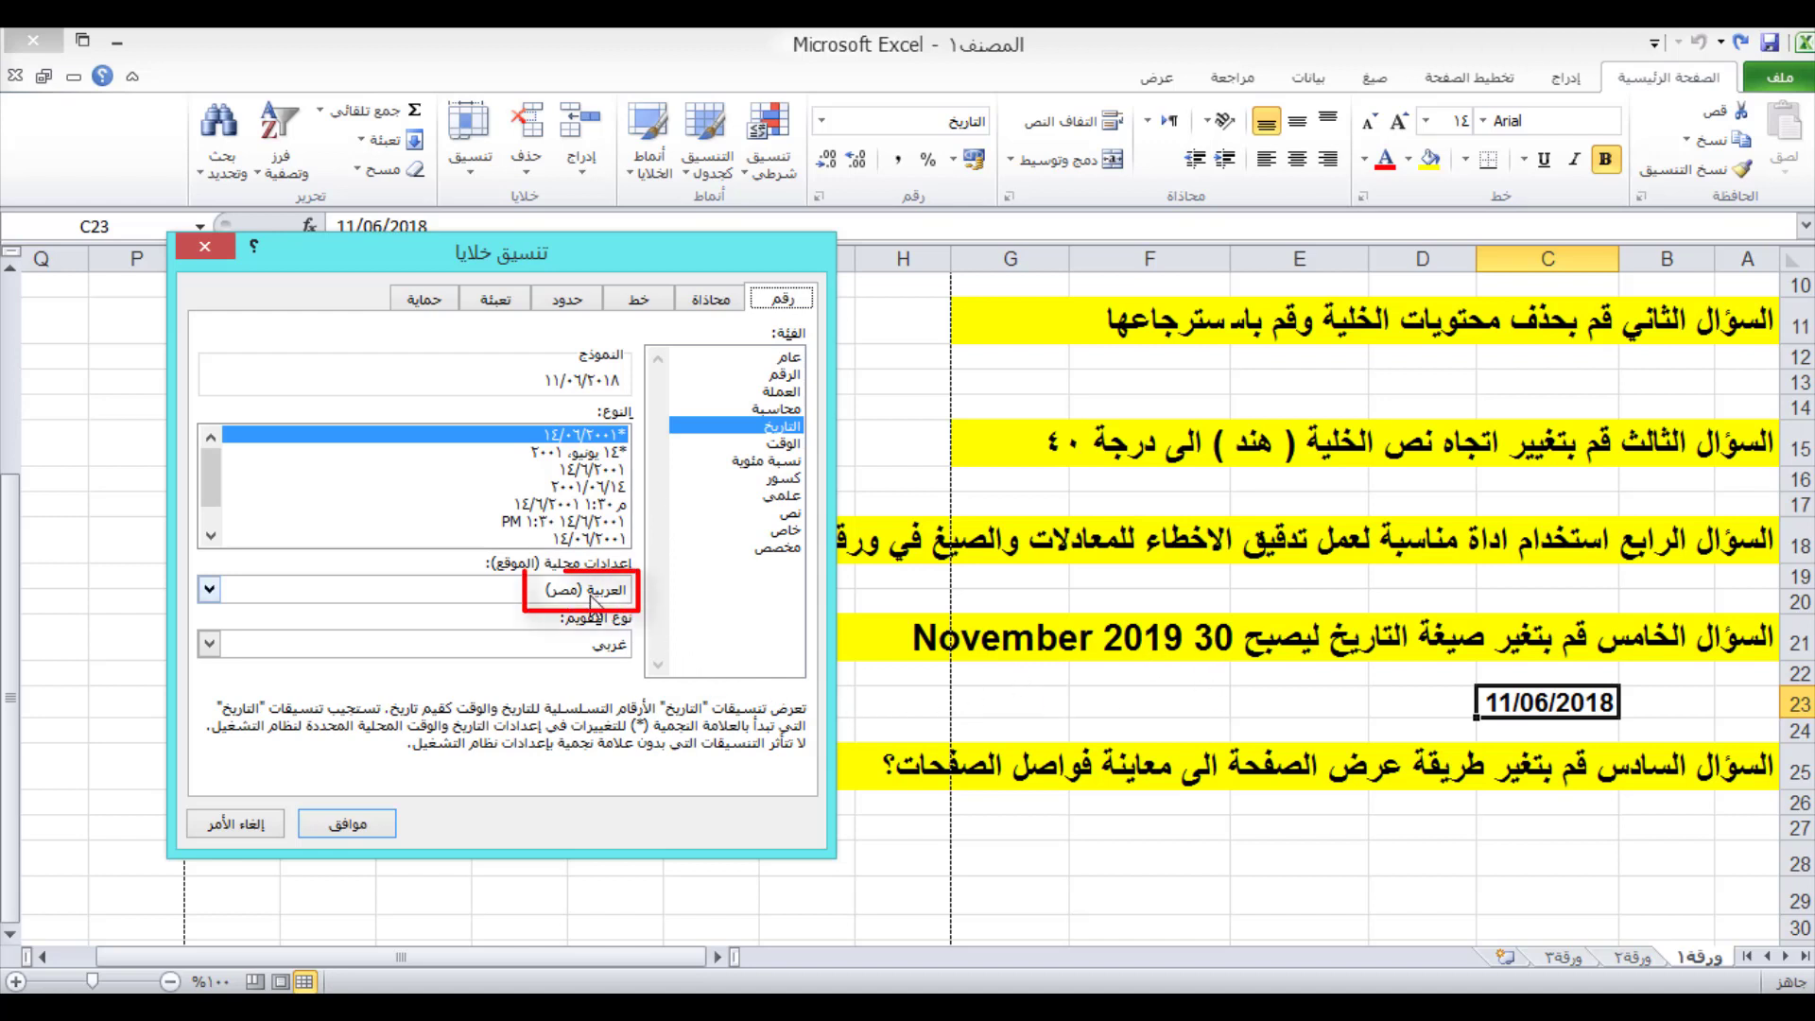
left_click(209, 590)
scroll(462, 639, "up", 5)
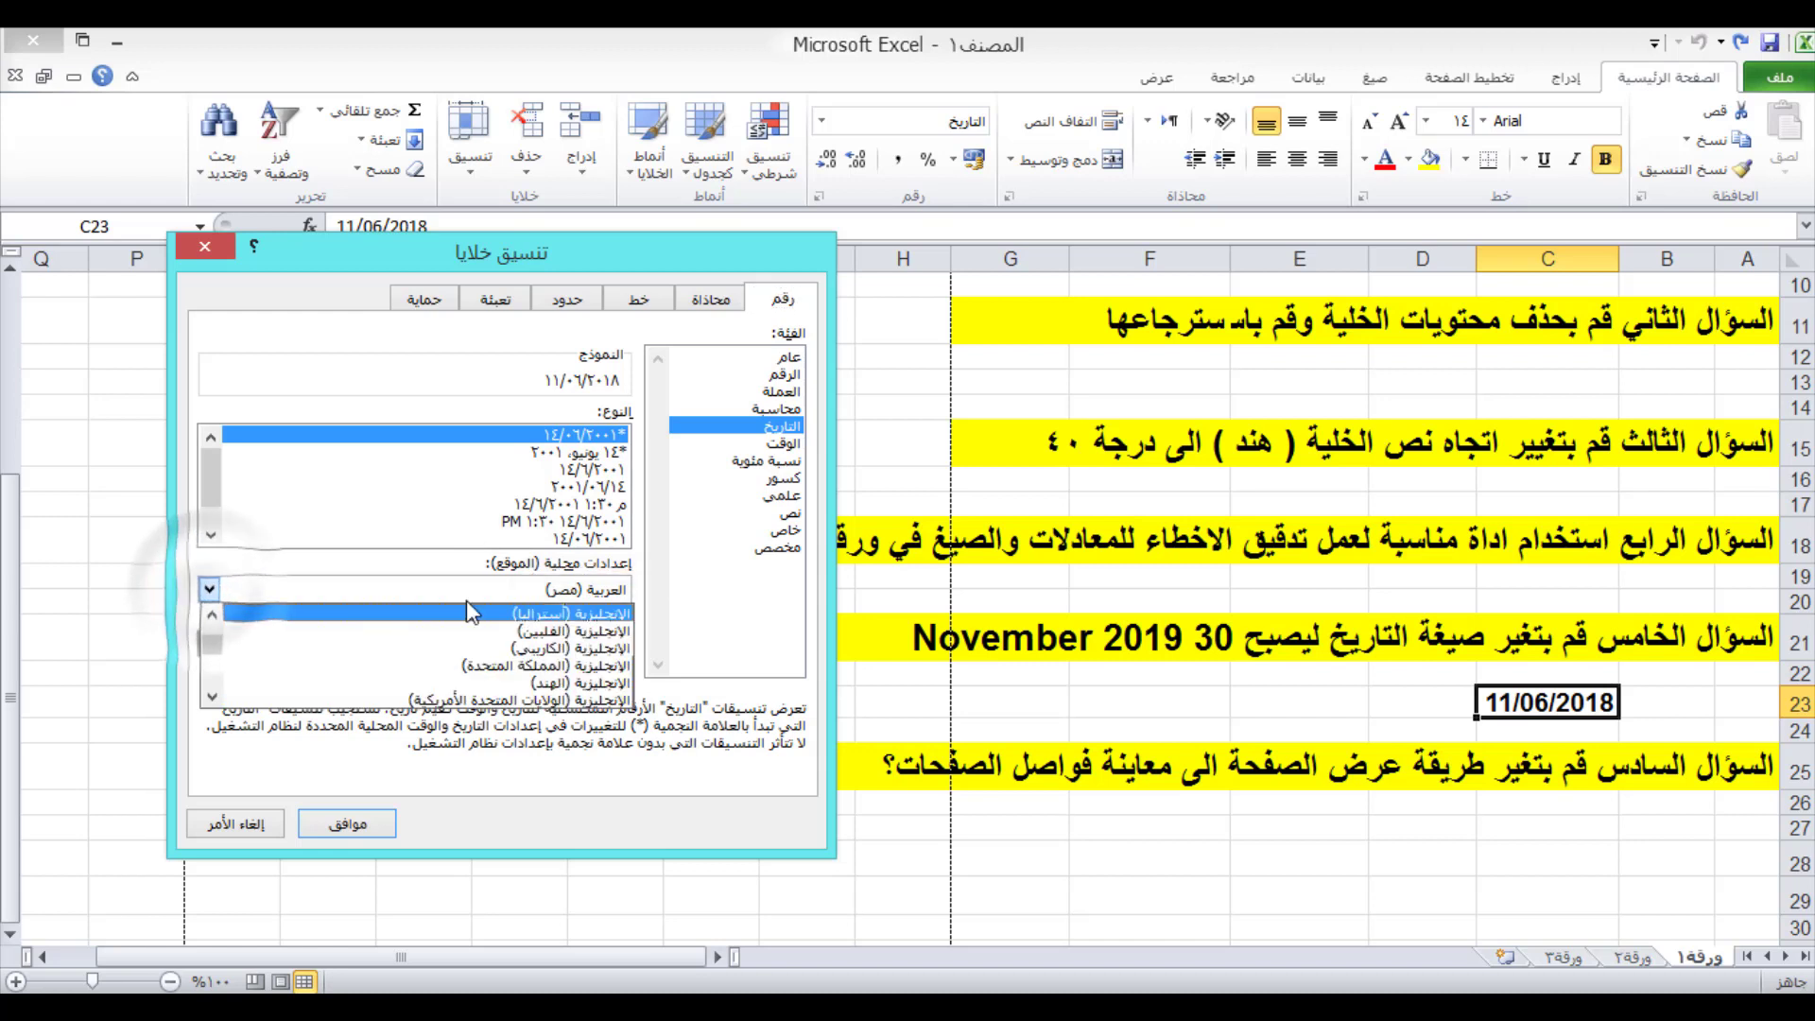
left_click(515, 667)
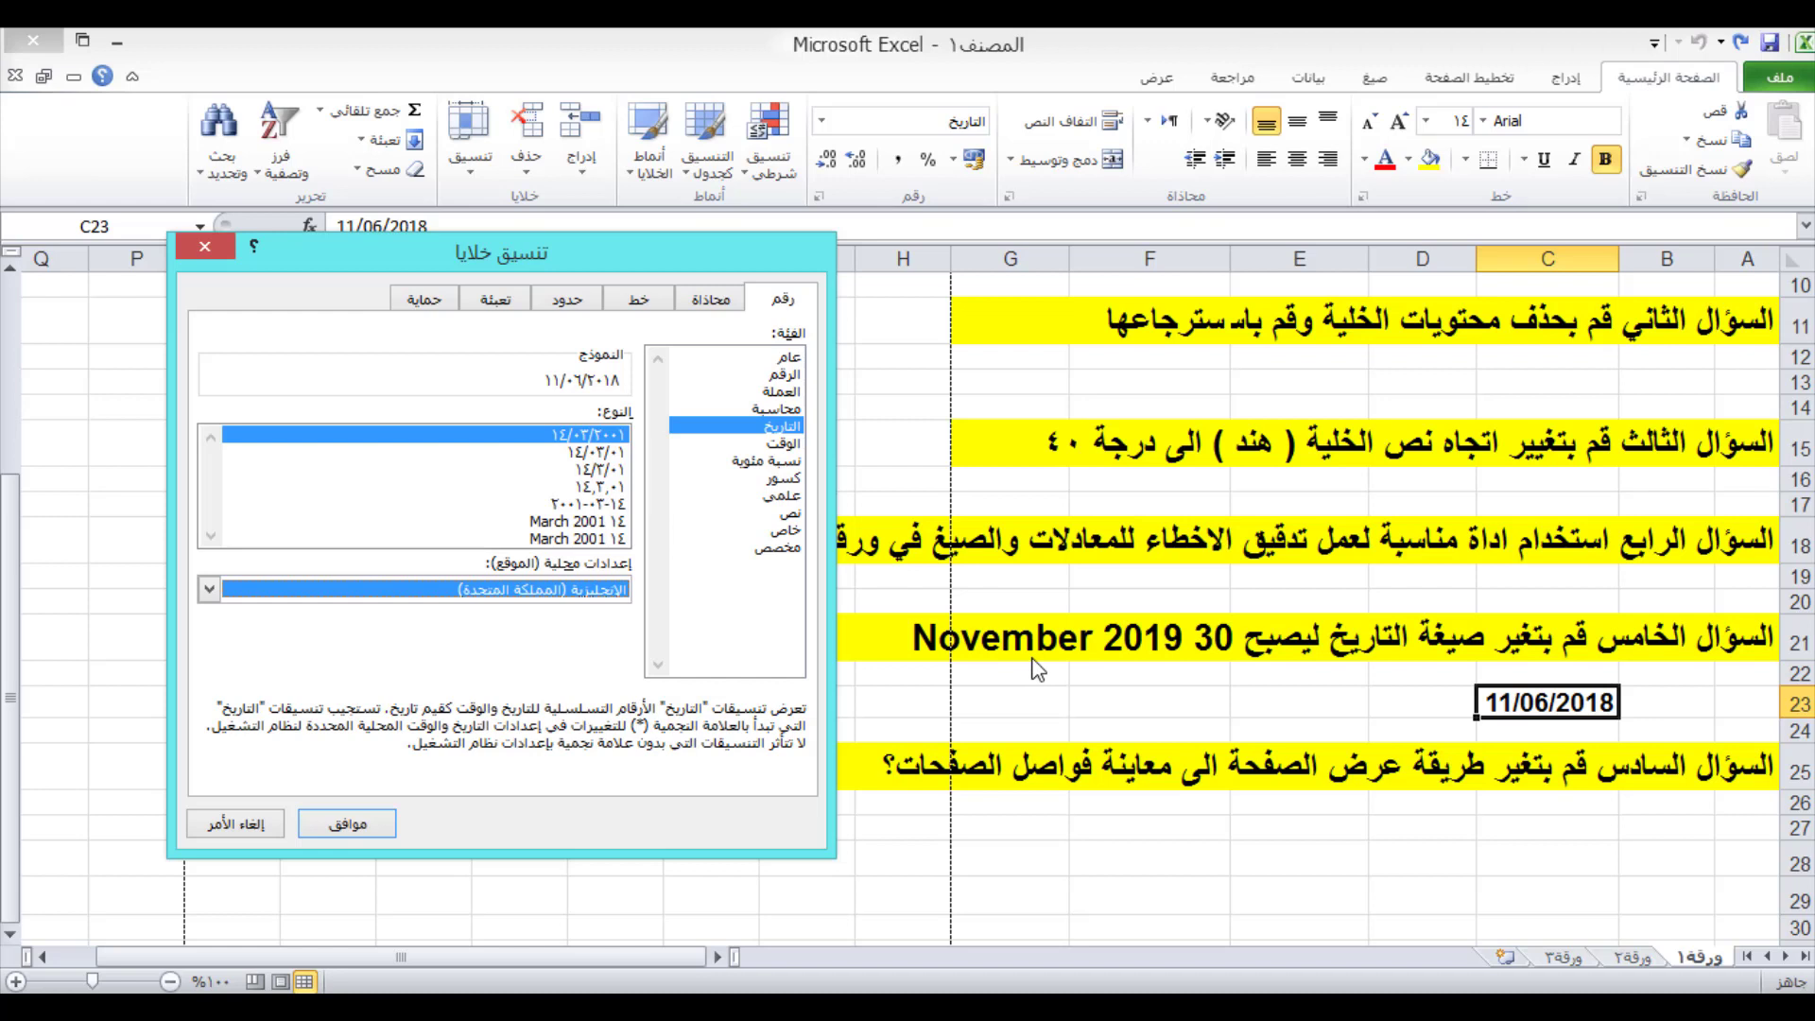
left_click(605, 521)
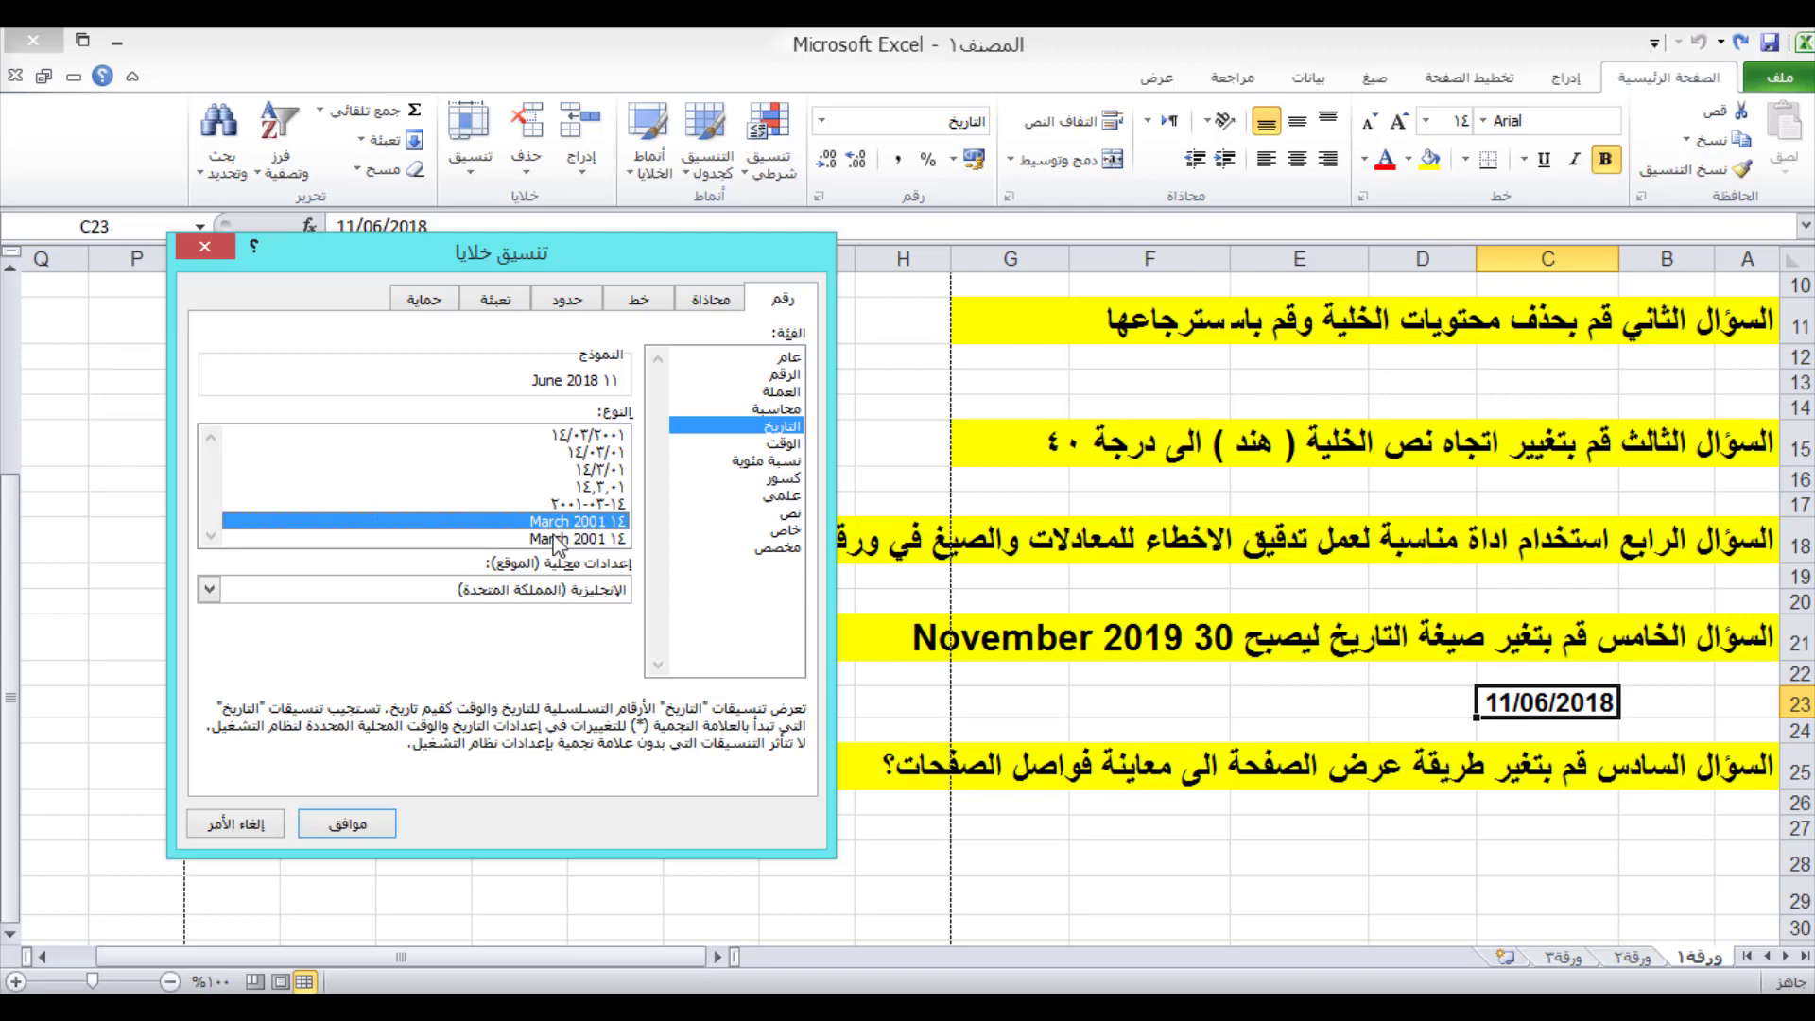
left_click(359, 822)
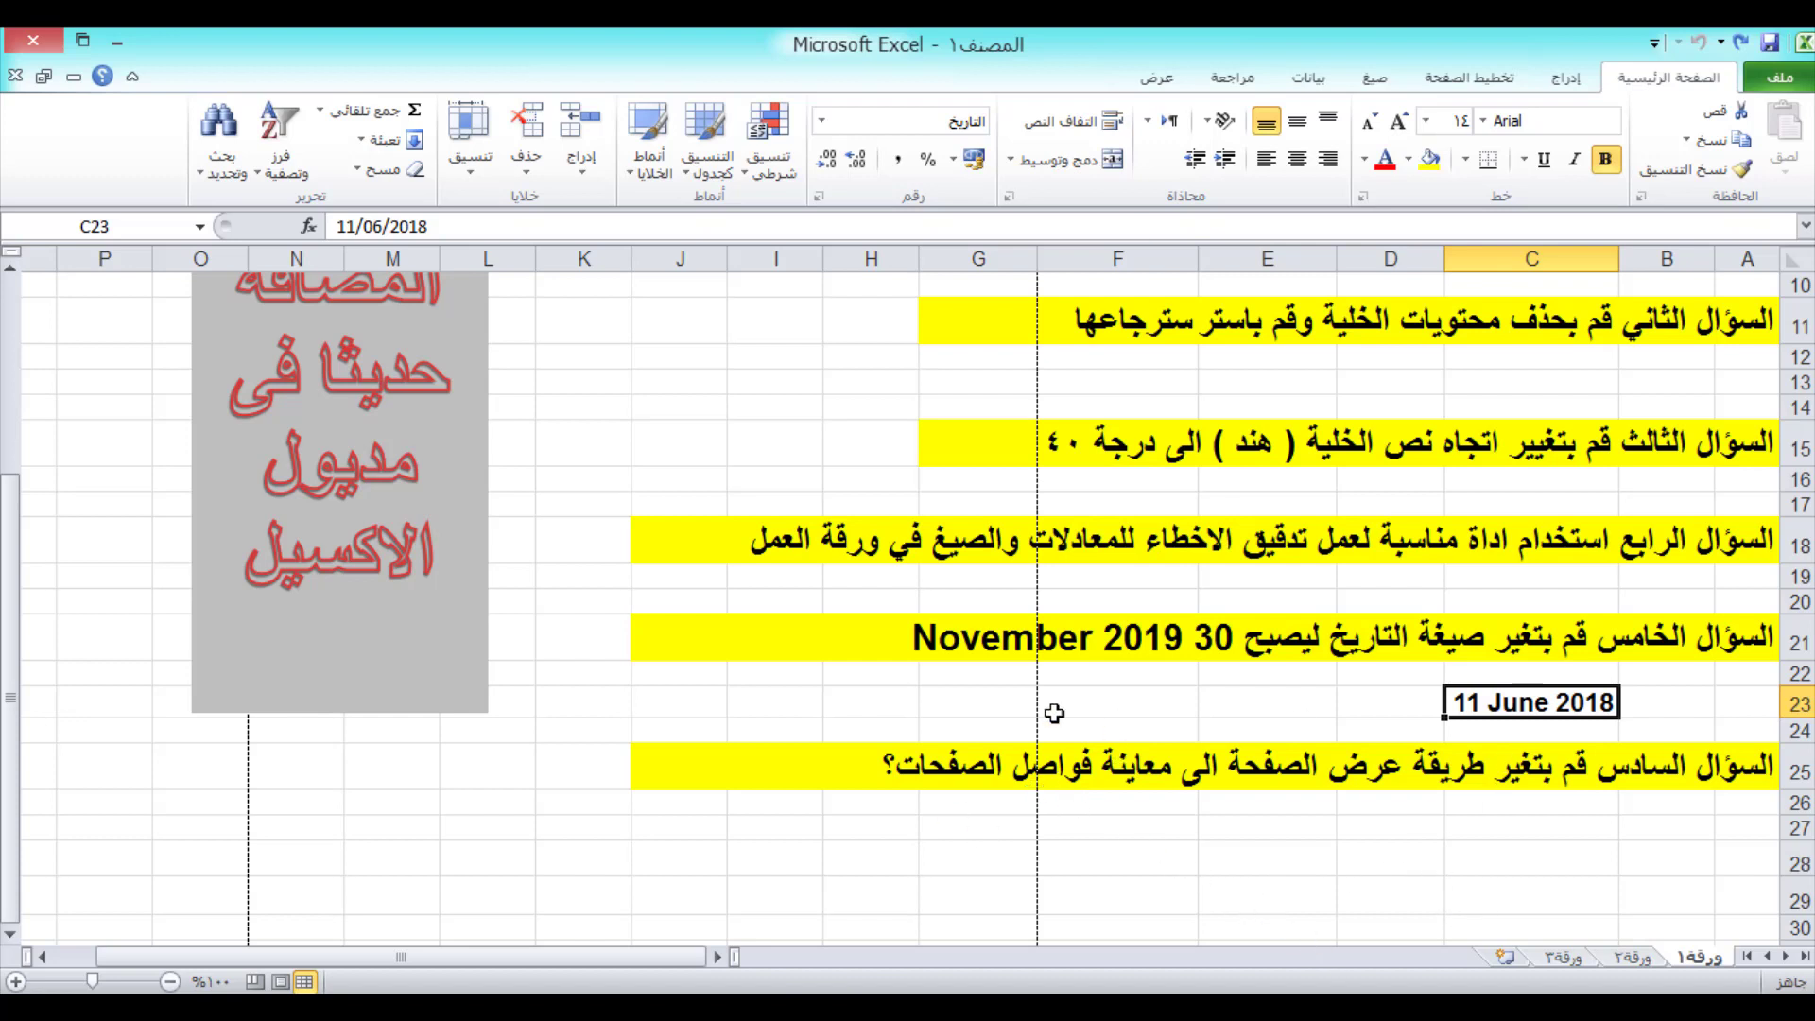
Switch the worksheet view to Page Break Preview.
left_click(1170, 83)
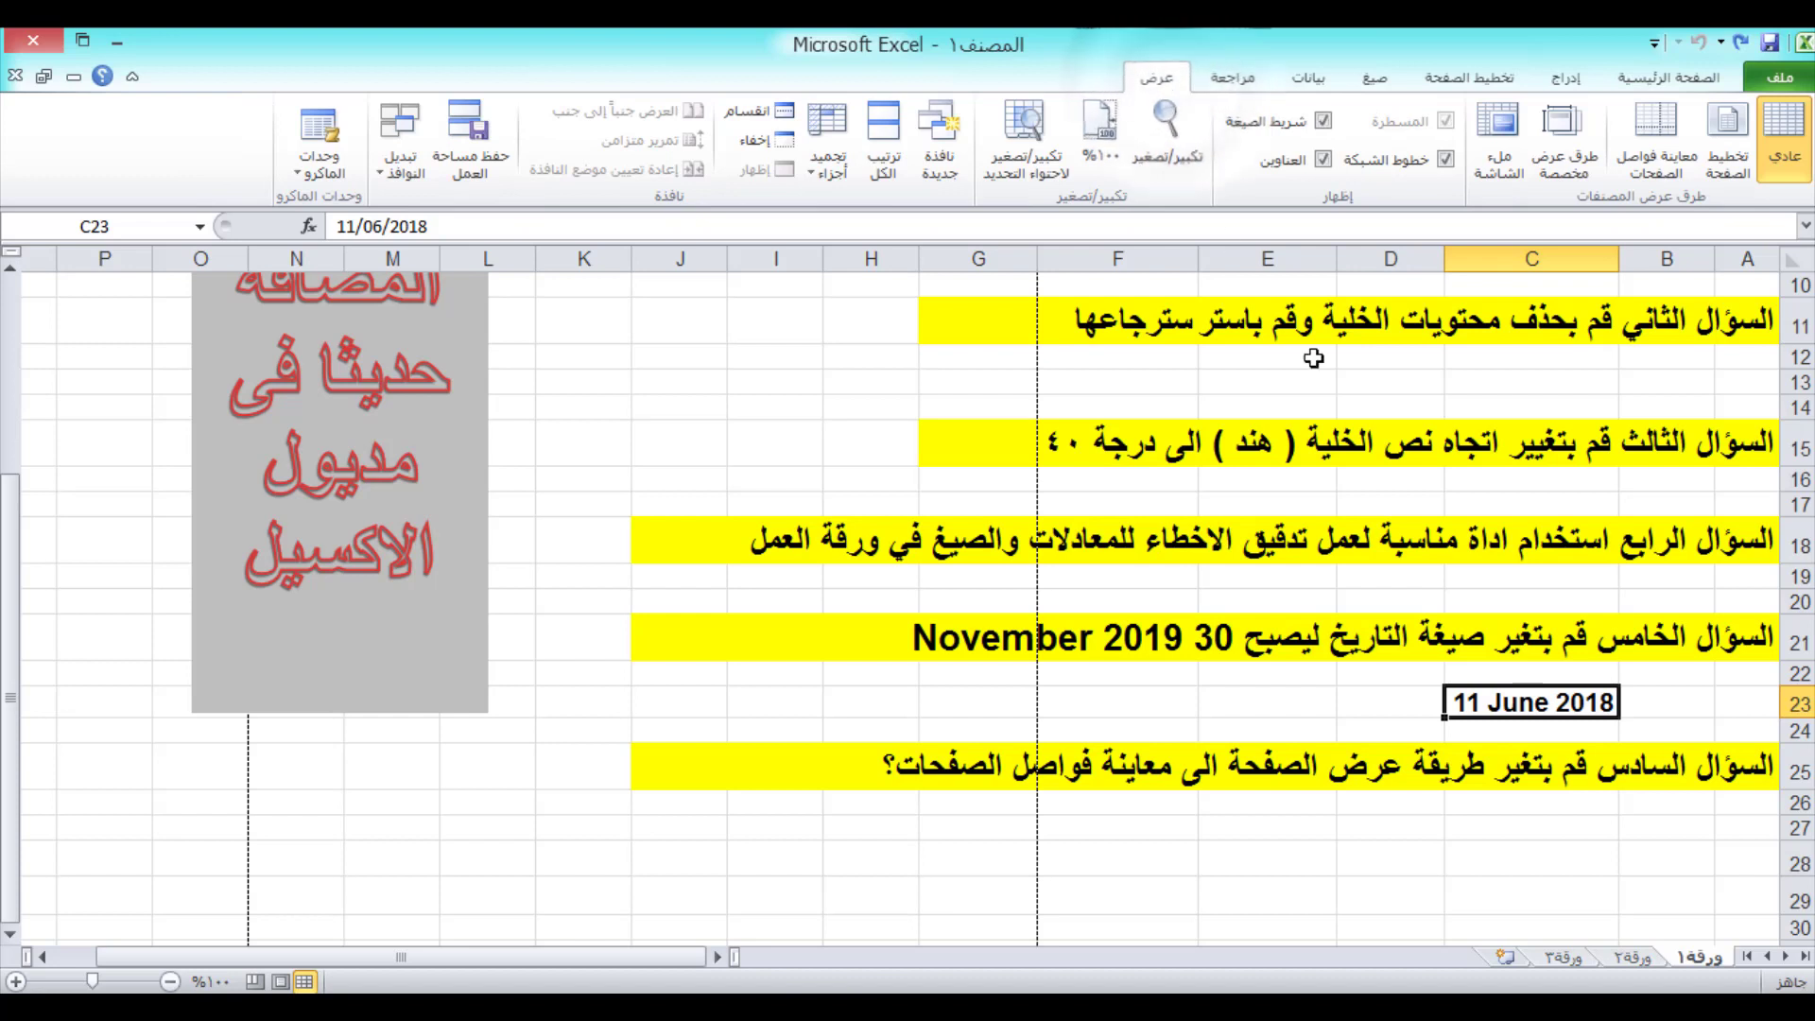
left_click(1668, 164)
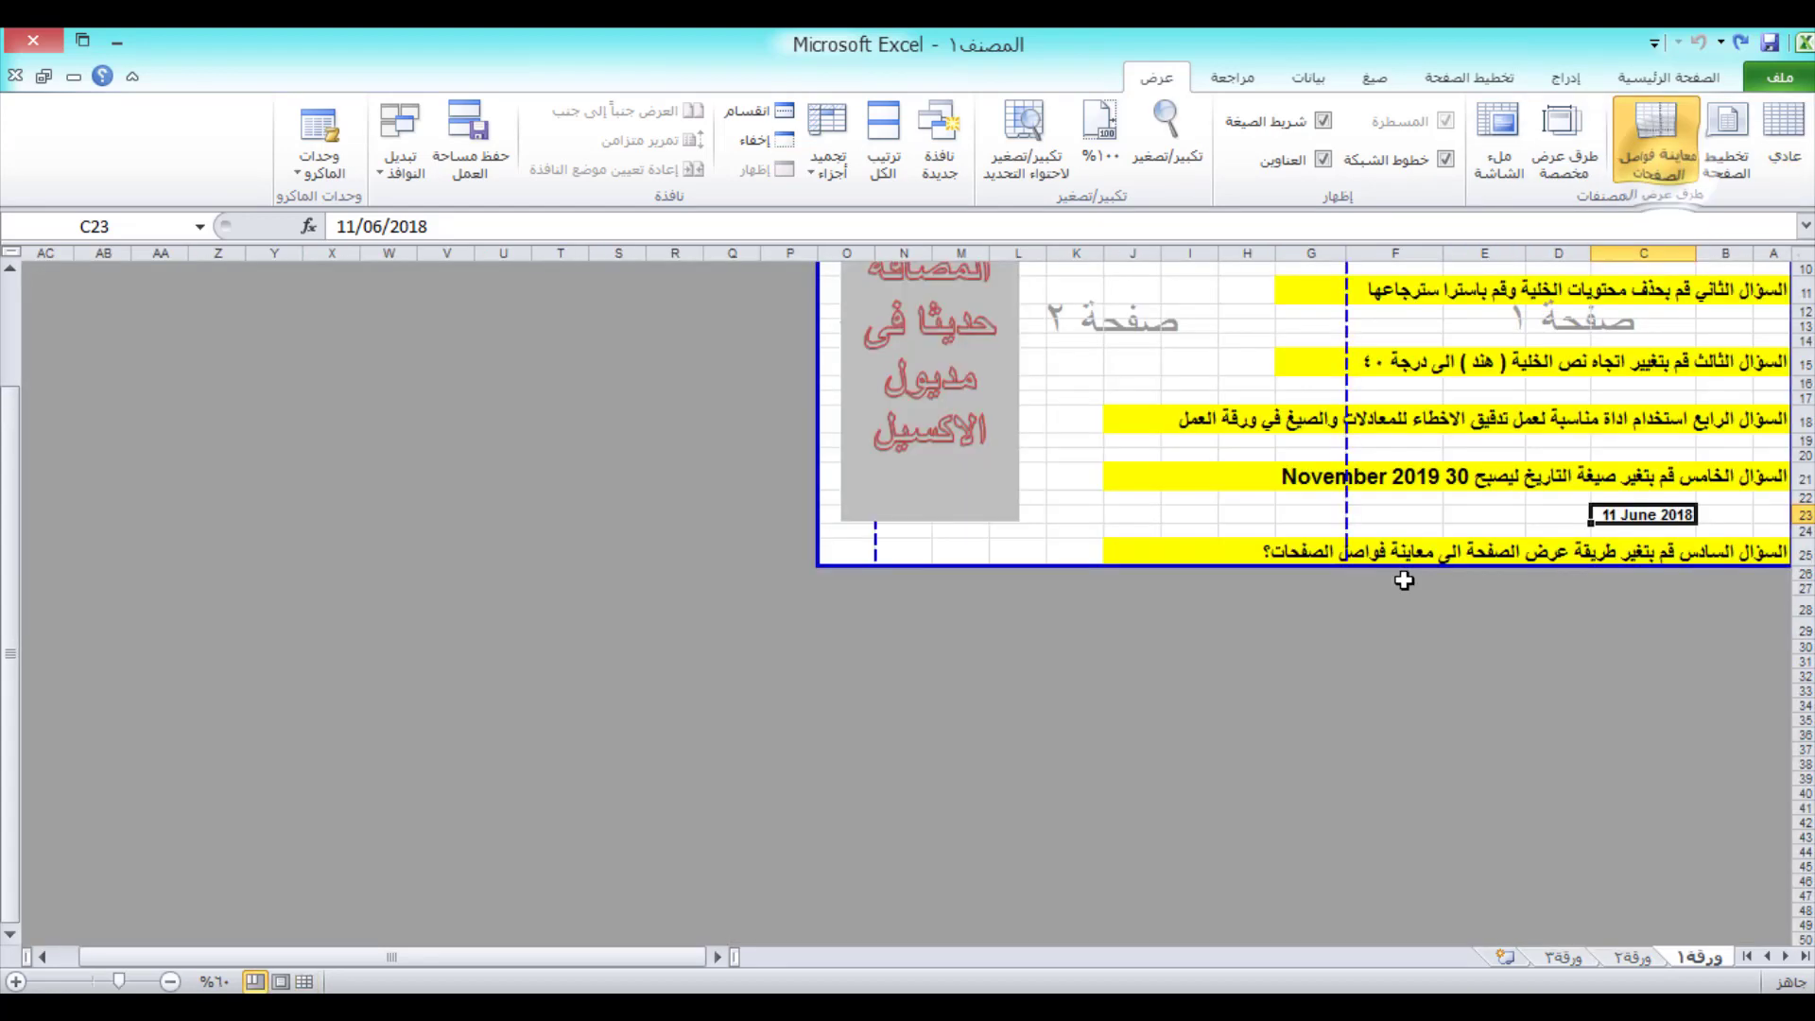